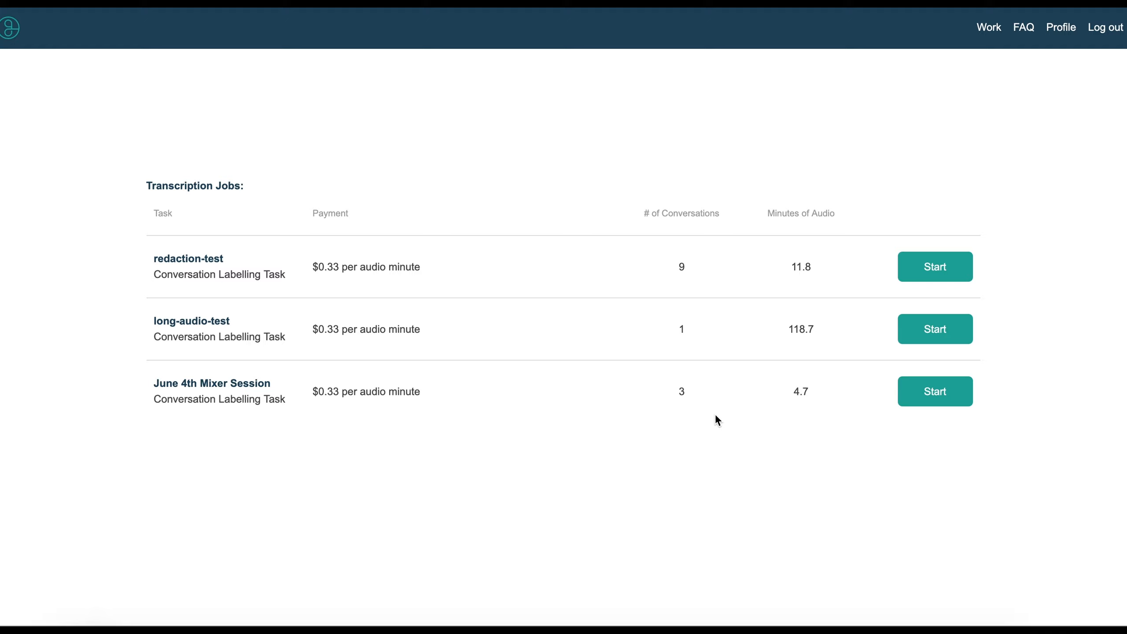
Start the June 4th Mixer Session transcription job and sample its audio from about the 12-second mark, pausing after a few seconds.
{"action": "left_click", "coordinate": [936, 393]}
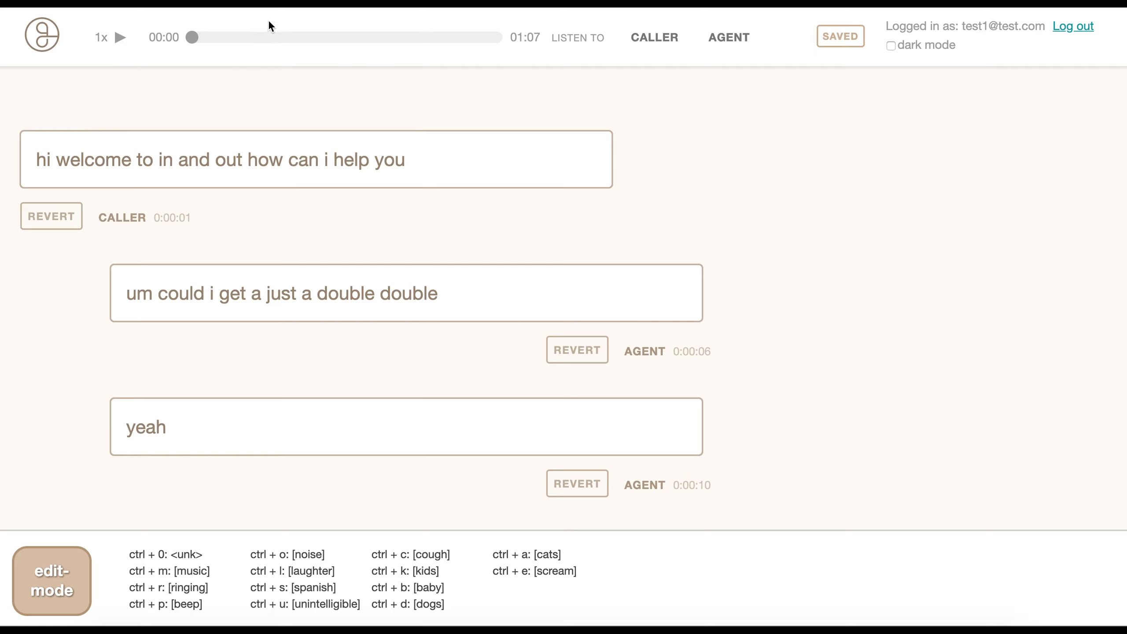
{"action": "left_click", "coordinate": [120, 39]}
{"action": "left_click", "coordinate": [337, 38]}
{"action": "left_click", "coordinate": [244, 37]}
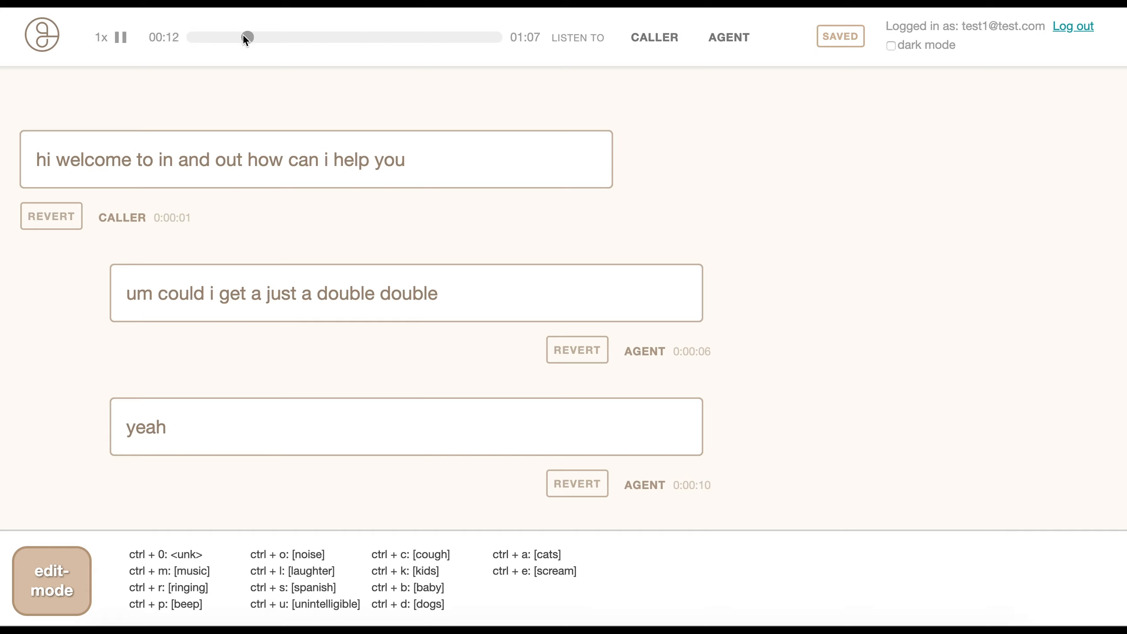
{"action": "left_click", "coordinate": [121, 39]}
Isolate the caller's channel, switch to only the agent's channel, and restore listening to both speakers.
{"action": "left_click", "coordinate": [647, 40]}
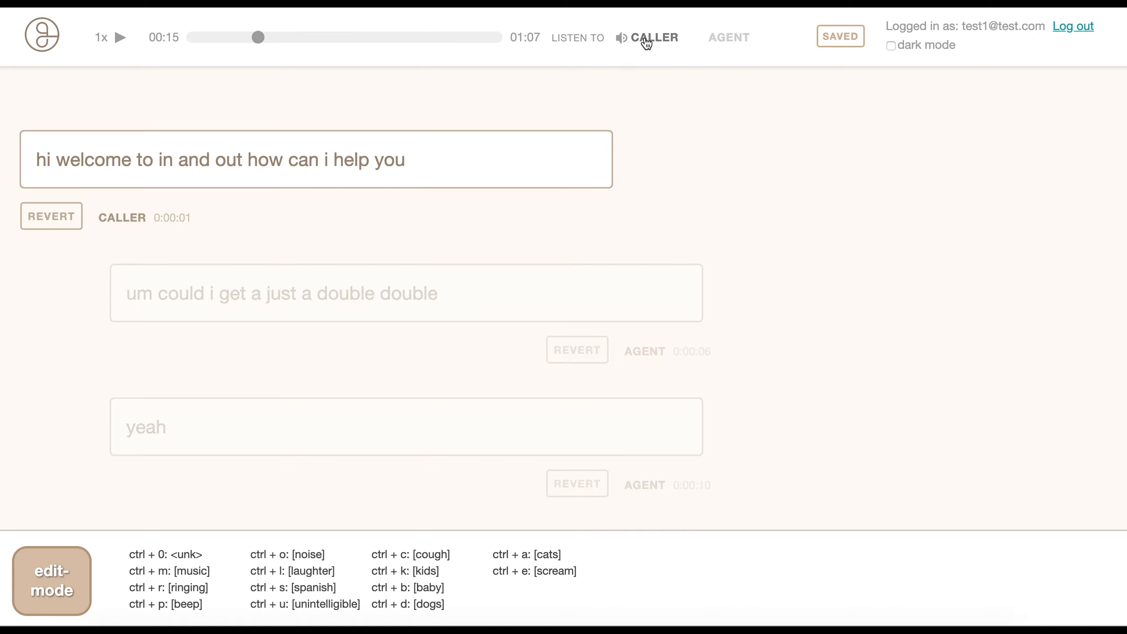
{"action": "left_click", "coordinate": [733, 39]}
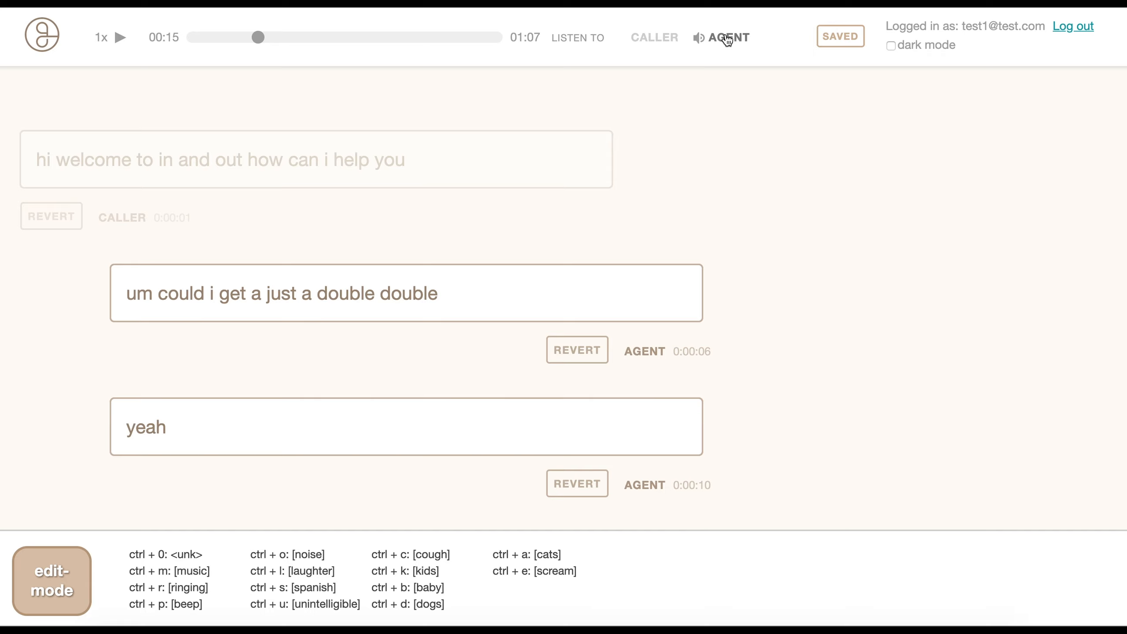
{"action": "left_click", "coordinate": [728, 39]}
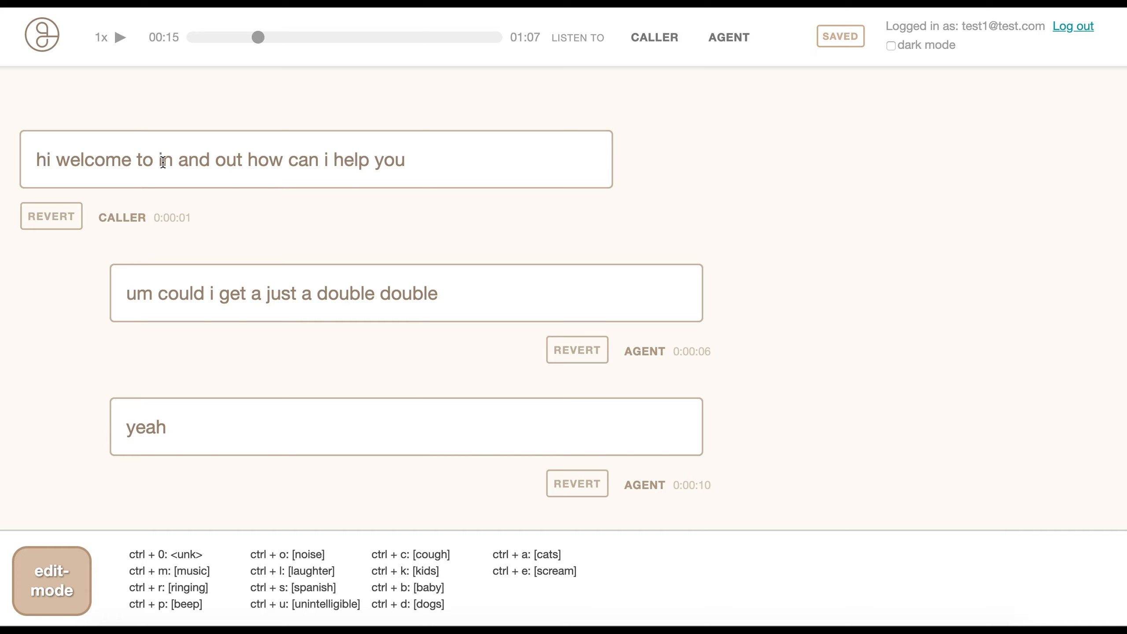
Select parts of the caller's greeting and the agent's "double double" line, and place the cursor at the greeting's start.
{"action": "left_click_drag", "start_coordinate": [106, 161], "coordinate": [279, 161]}
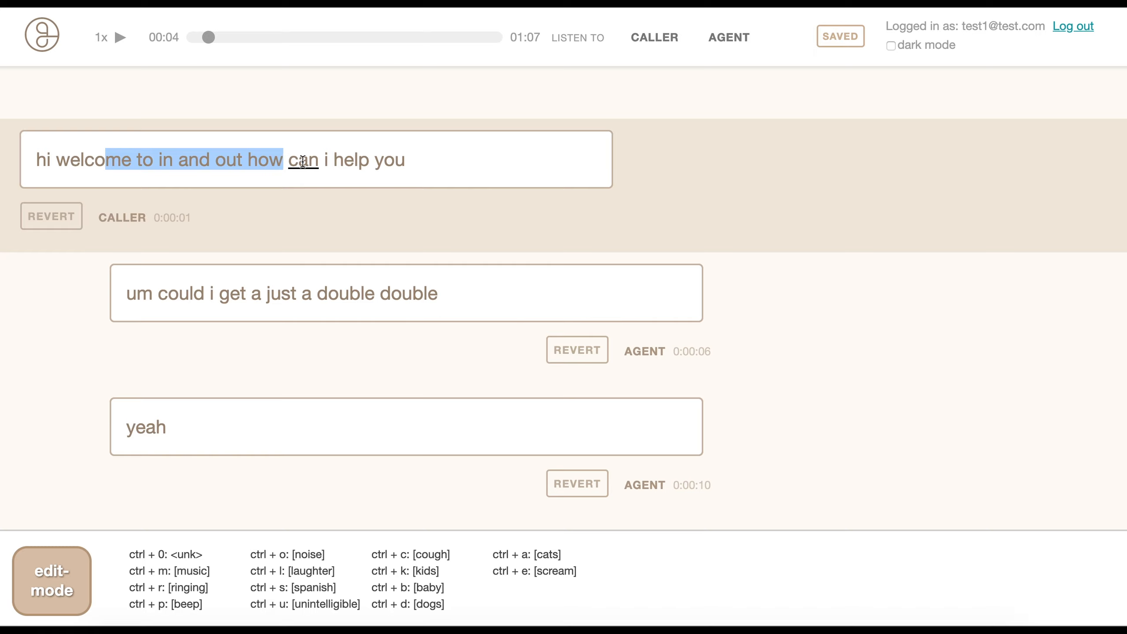
{"action": "left_click_drag", "start_coordinate": [298, 161], "coordinate": [411, 160]}
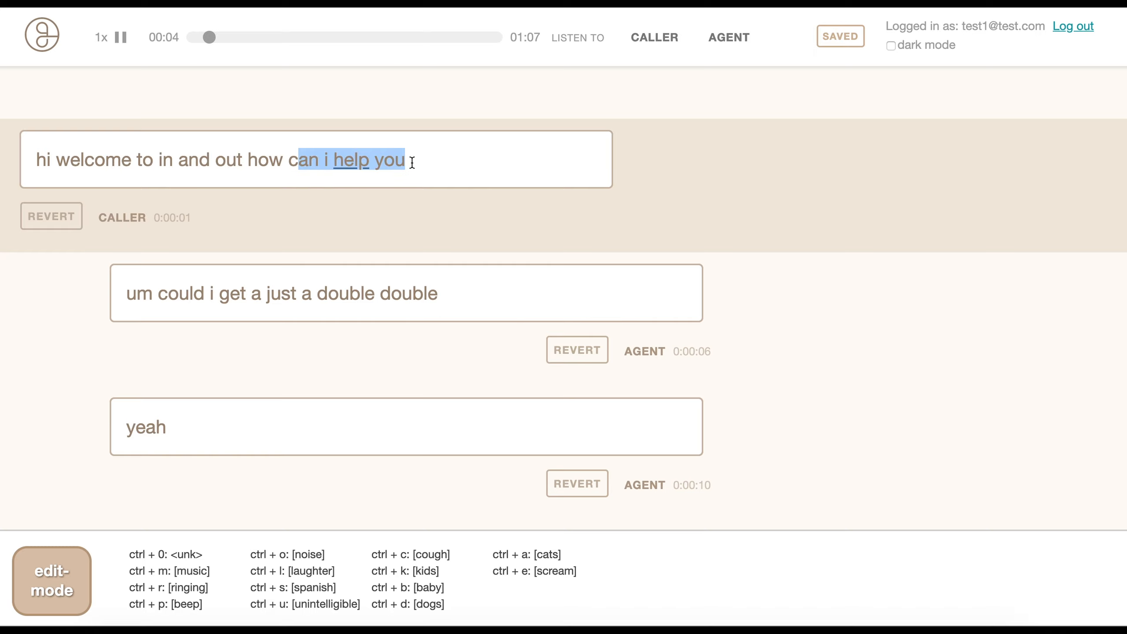
{"action": "left_click_drag", "start_coordinate": [328, 294], "coordinate": [410, 294]}
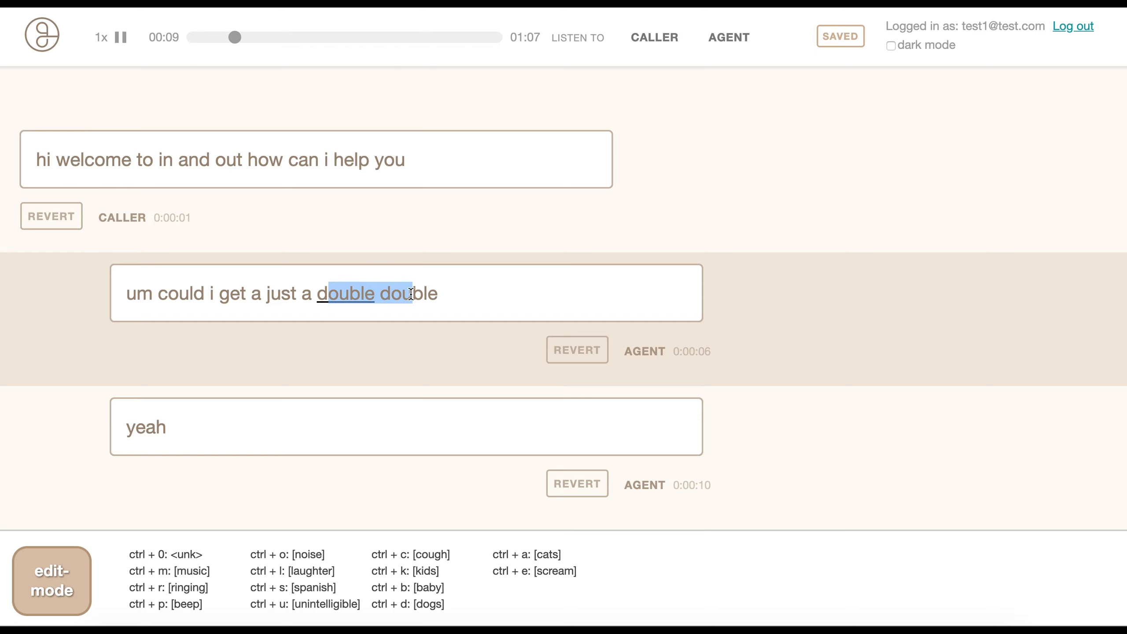
{"action": "left_click", "coordinate": [38, 161]}
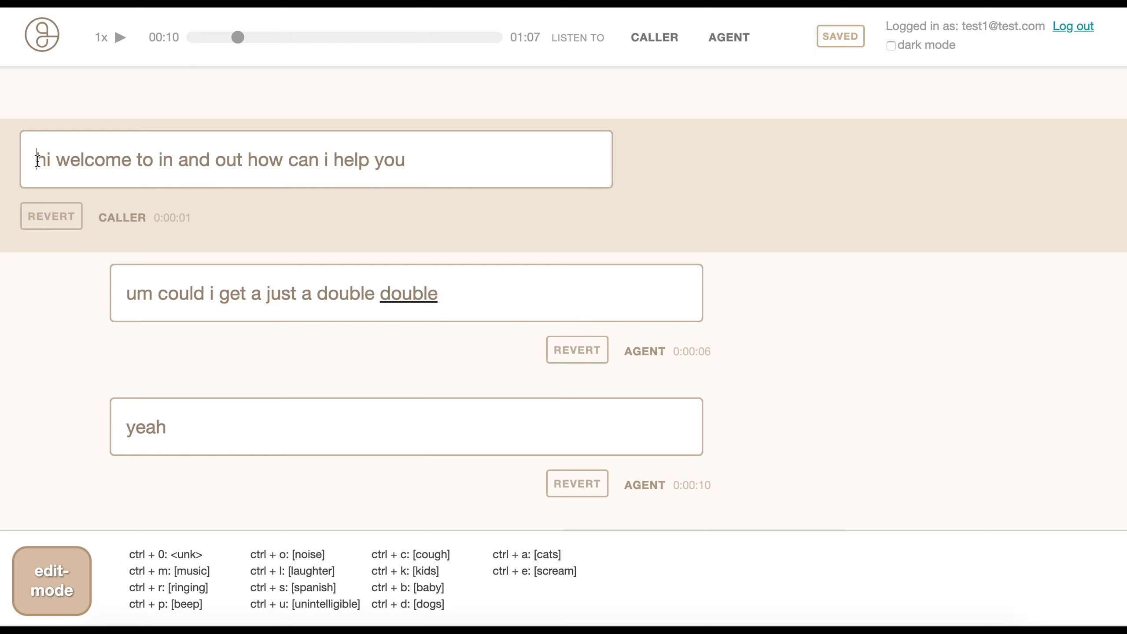
Play the conversation from the greeting and check the agent's line "um could i get a just a double double" word by word.
{"action": "key", "text": "ctrl+space"}
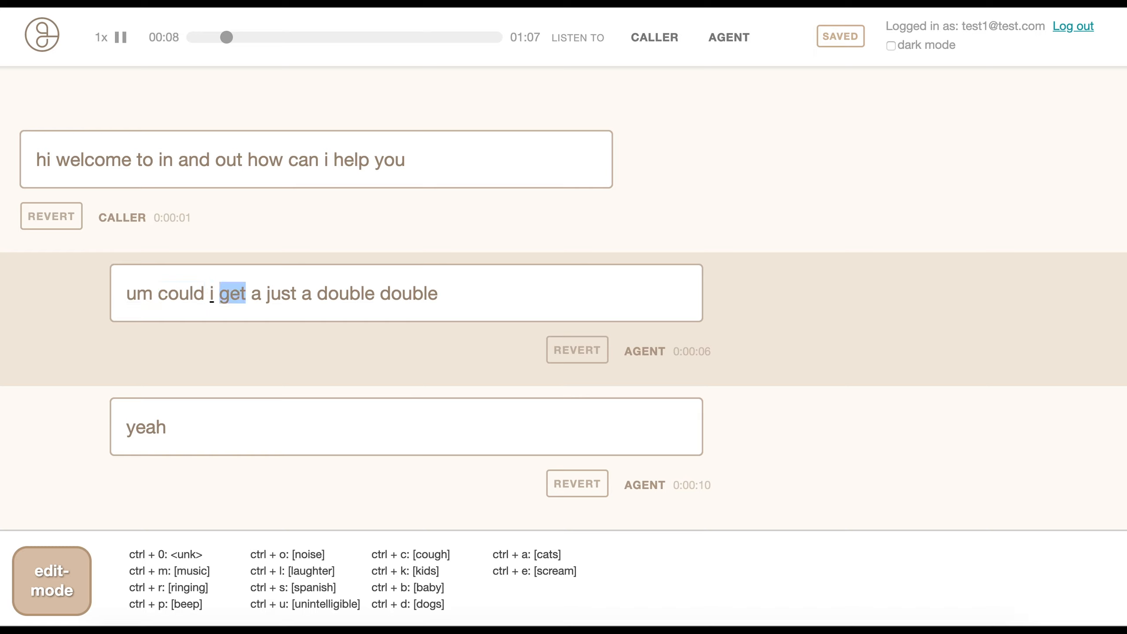
{"action": "key", "text": "space"}
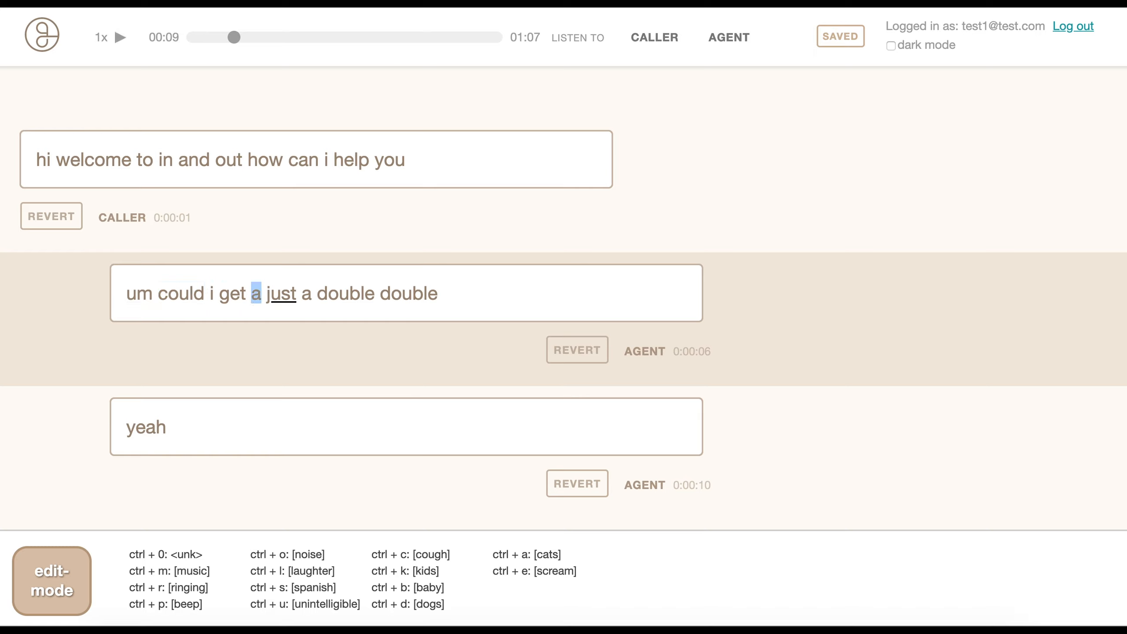
{"action": "key", "text": "space"}
{"action": "key", "text": "space"}
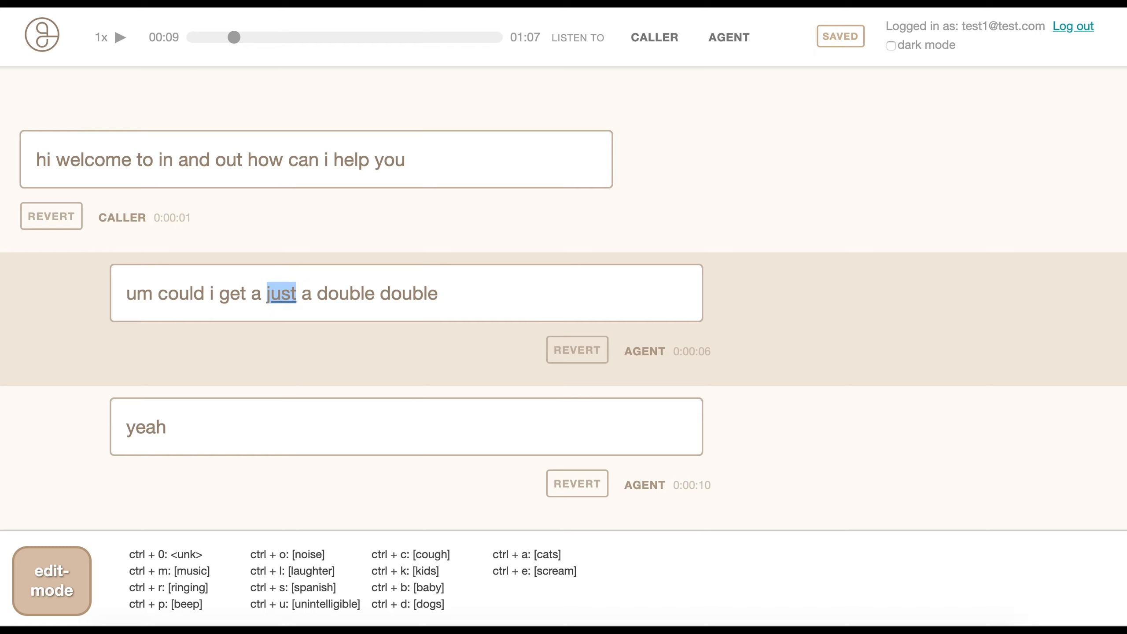
{"action": "key", "text": "space"}
{"action": "key", "text": "space"}
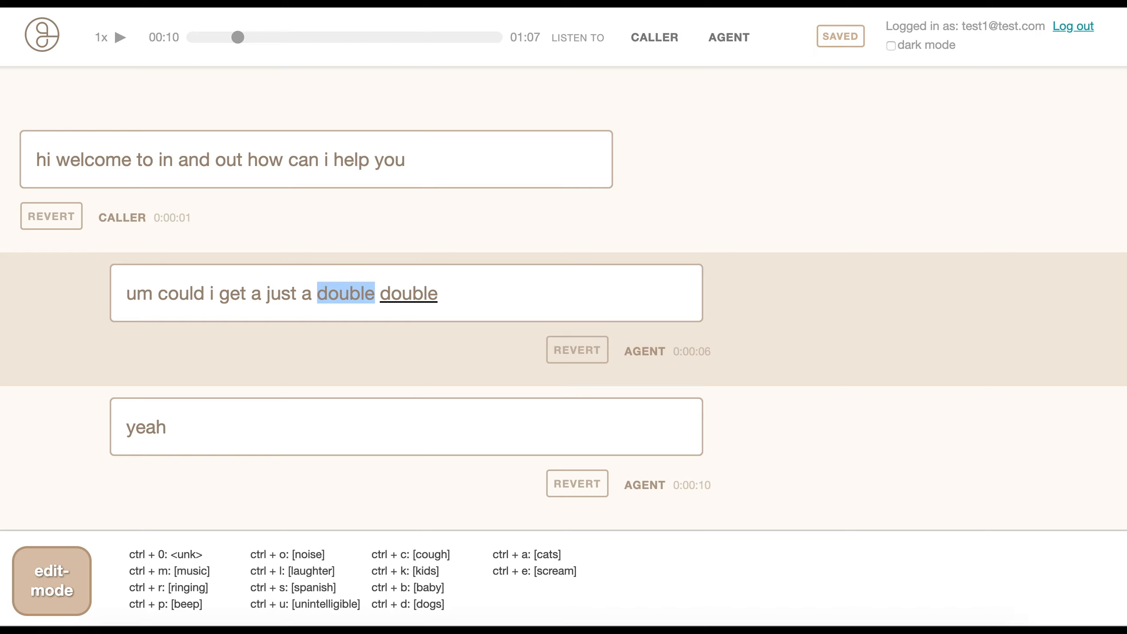
{"action": "key", "text": "space"}
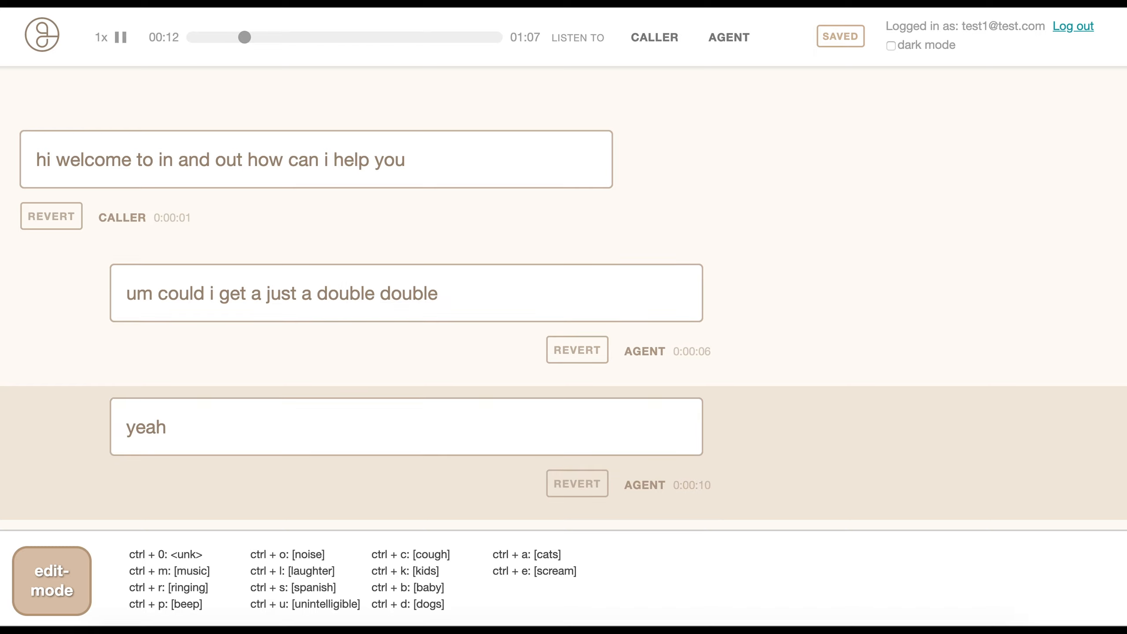
{"action": "key", "text": "space"}
Return to the agent's line at 0:00:06 and step through its words forward and back to "um".
{"action": "key", "text": "Up"}
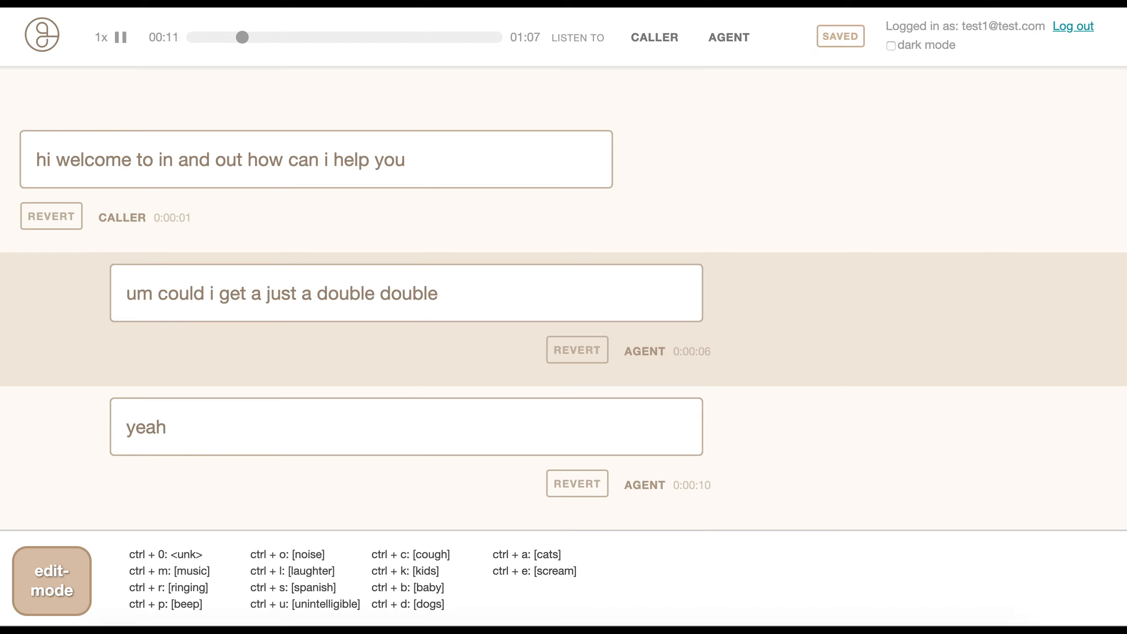
{"action": "key", "text": "Tab"}
{"action": "key", "text": "Tab"}
{"action": "key", "text": "Tab"}
{"action": "key", "text": "Tab"}
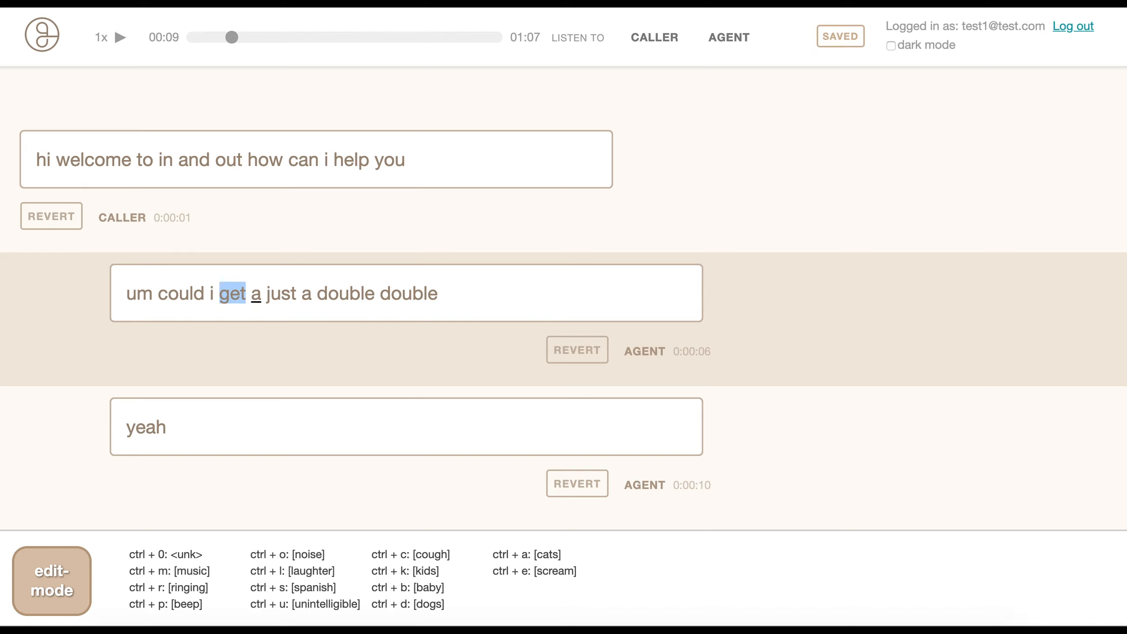
{"action": "key", "text": "shift+Tab"}
{"action": "key", "text": "shift+Tab"}
{"action": "key", "text": "shift+Tab"}
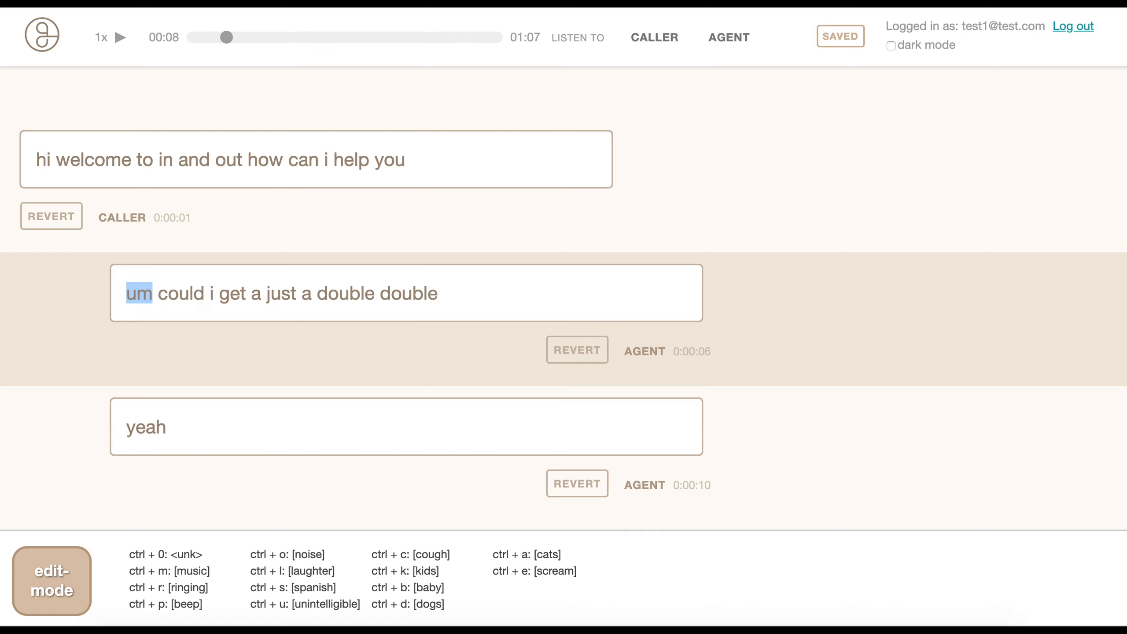
Replace "or" with "sure" in the caller's line "or just the burger" at 0:00:12 and check its remaining words.
{"action": "key", "text": "Down"}
{"action": "key", "text": "Down"}
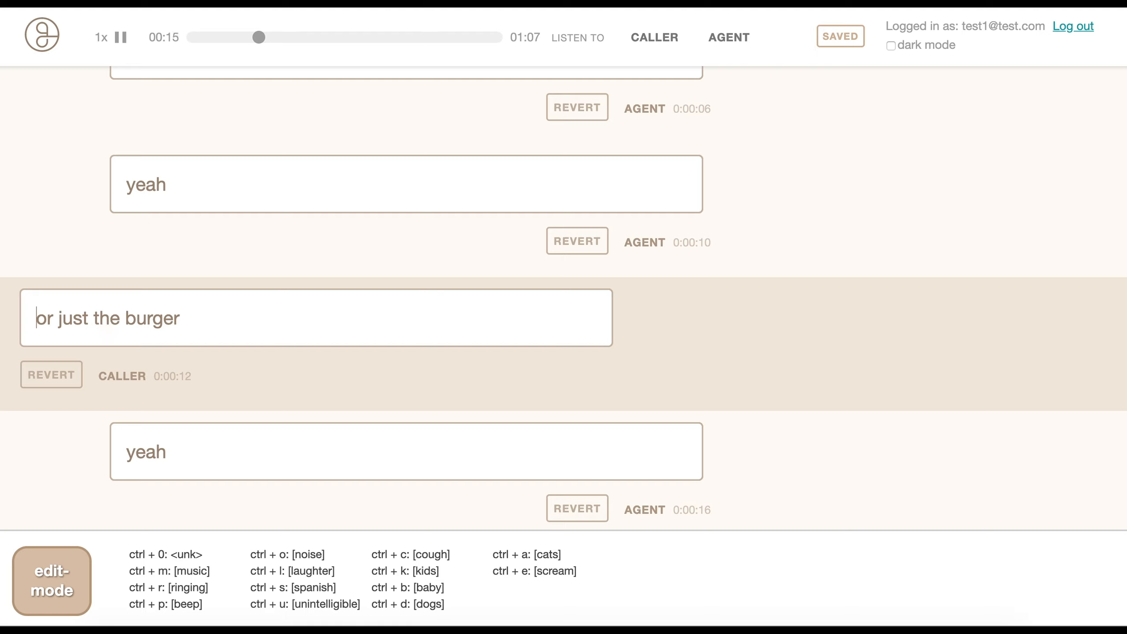
{"action": "key", "text": "Right"}
{"action": "key", "text": "Right"}
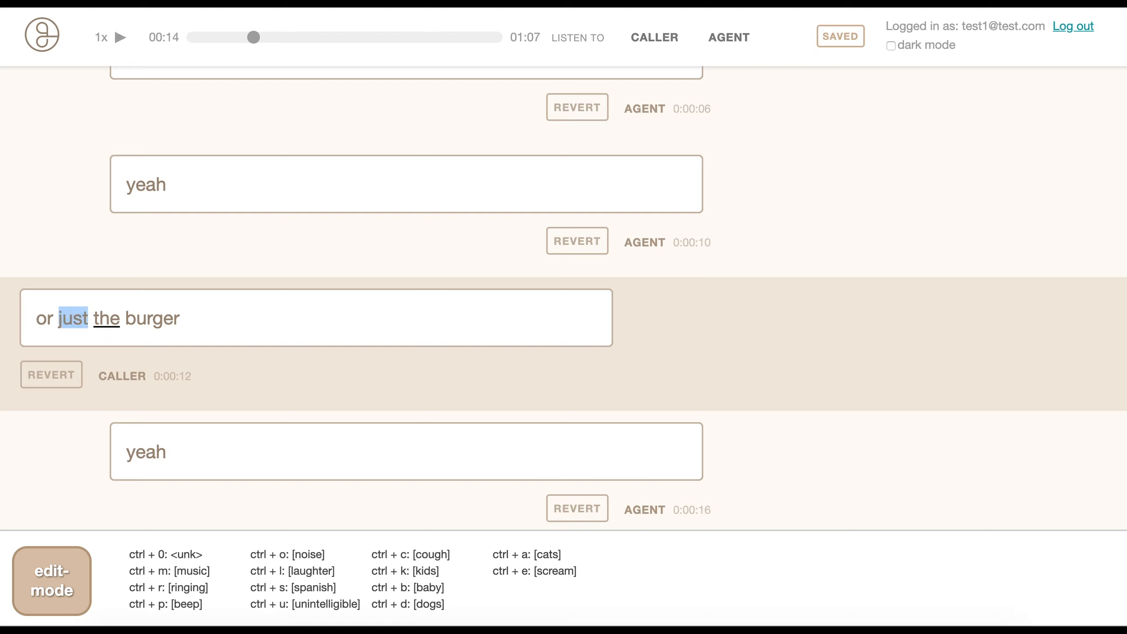
{"action": "key", "text": "Left"}
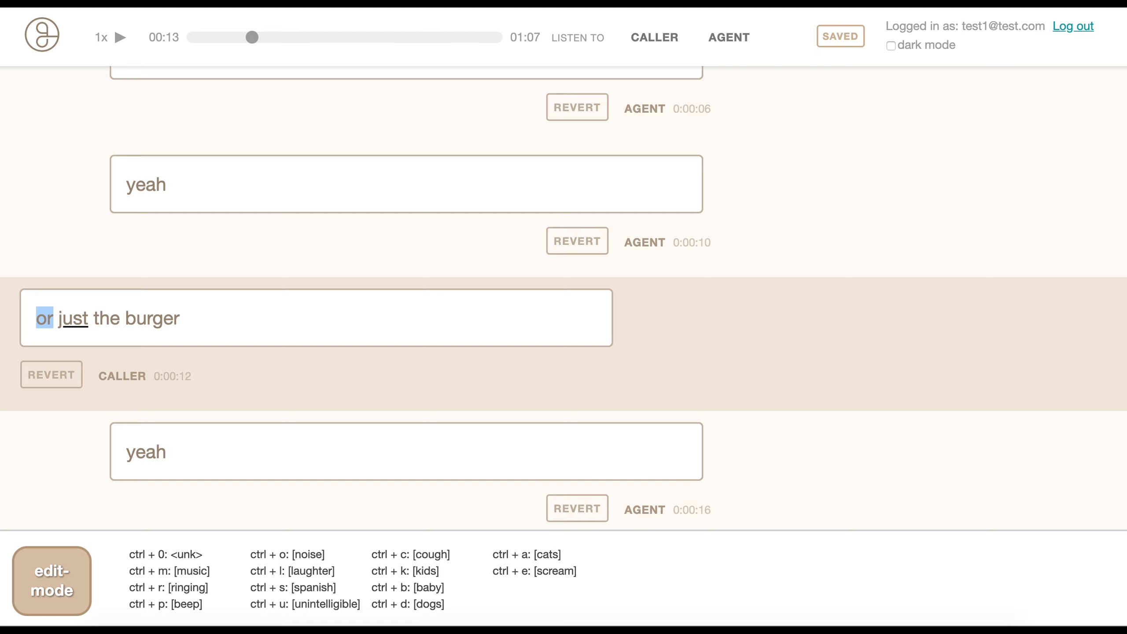
{"action": "type", "text": "sure"}
{"action": "key", "text": "Tab"}
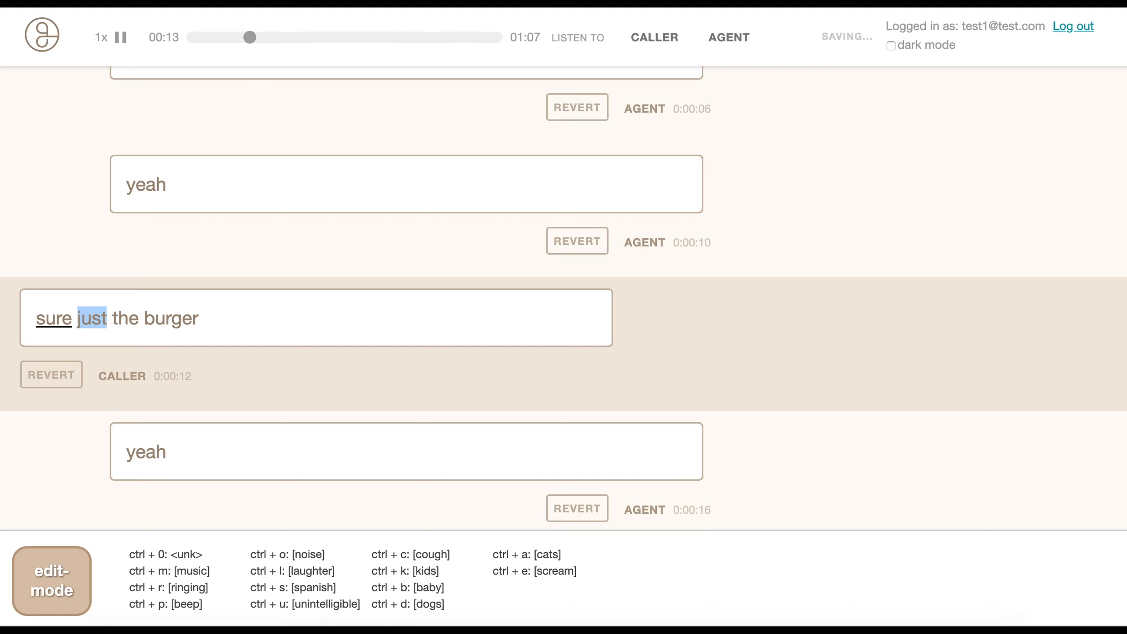
{"action": "key", "text": "Tab"}
{"action": "key", "text": "Tab"}
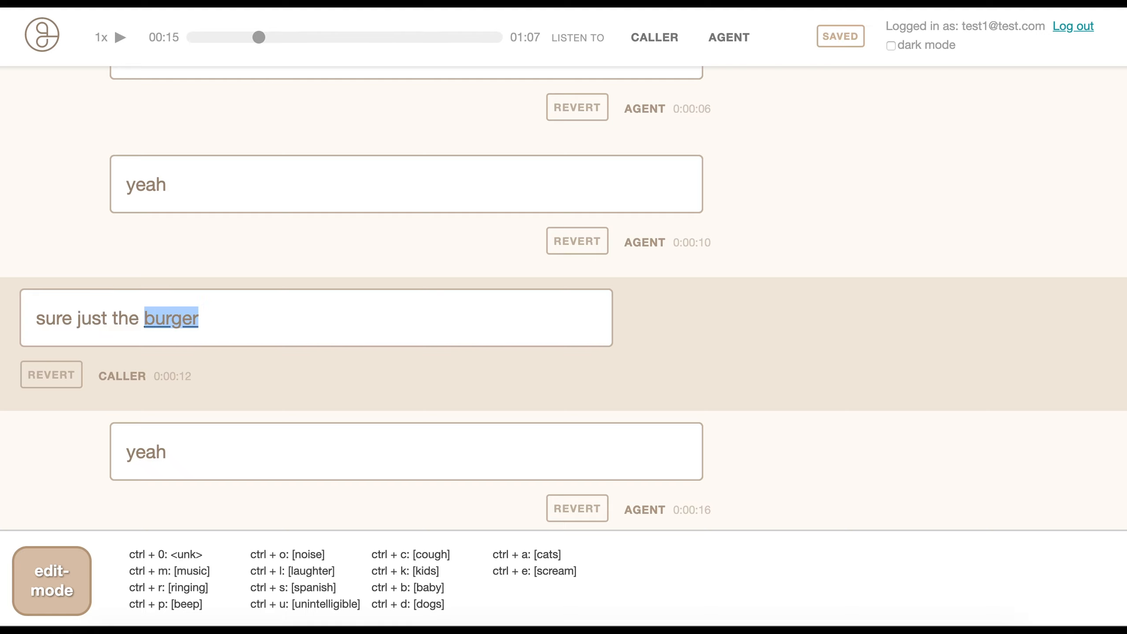
Delete "well" from the agent's line "well we're gonna do you uh" at 0:00:23 and check the words that follow.
{"action": "key", "text": "Tab"}
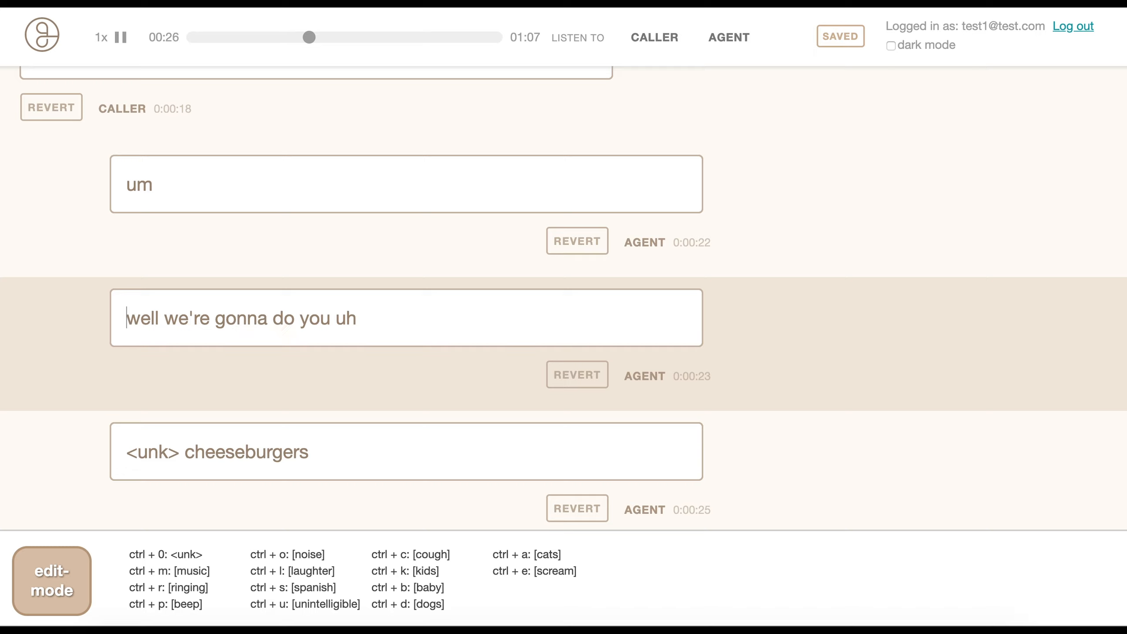
{"action": "key", "text": "Escape"}
{"action": "key", "text": "Tab"}
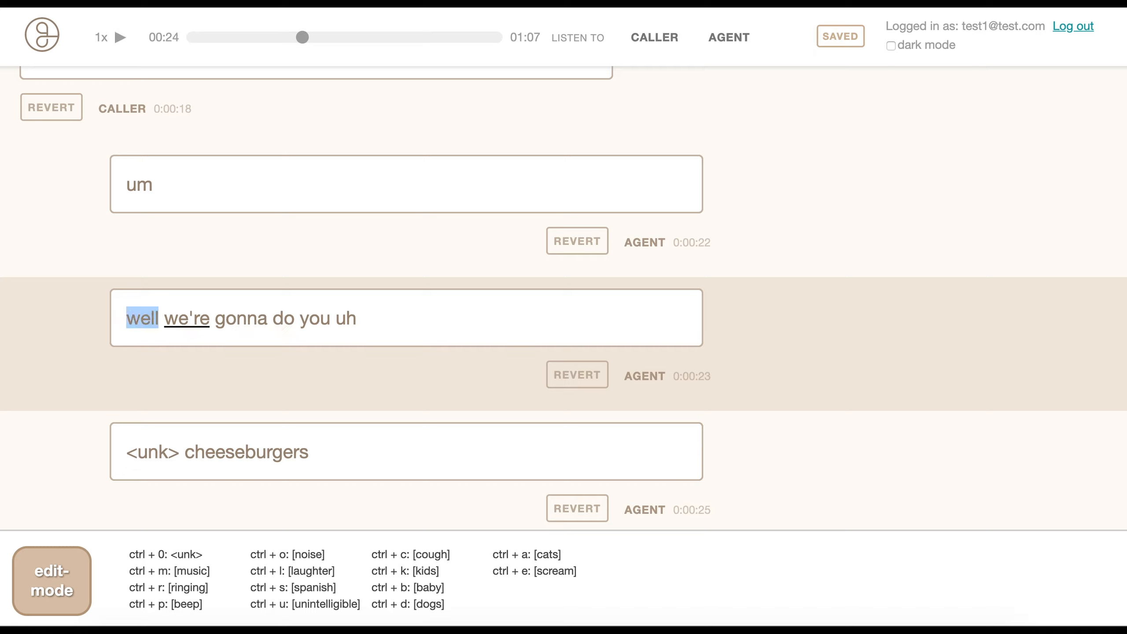
{"action": "key", "text": "BackSpace"}
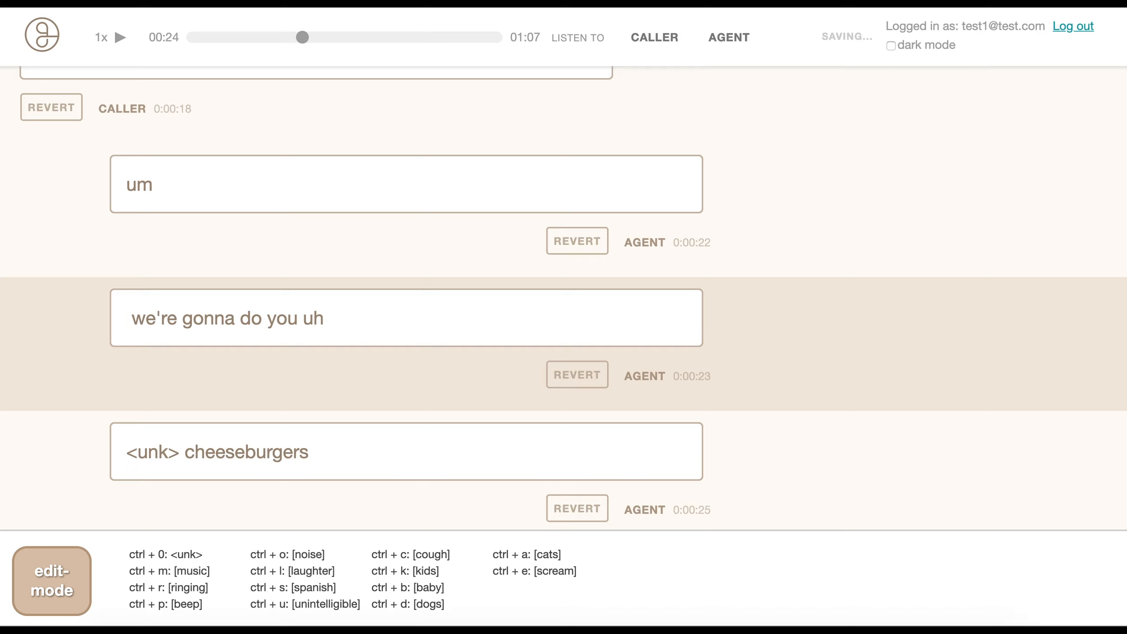
{"action": "key", "text": "Tab"}
{"action": "key", "text": "Tab"}
{"action": "key", "text": "Escape"}
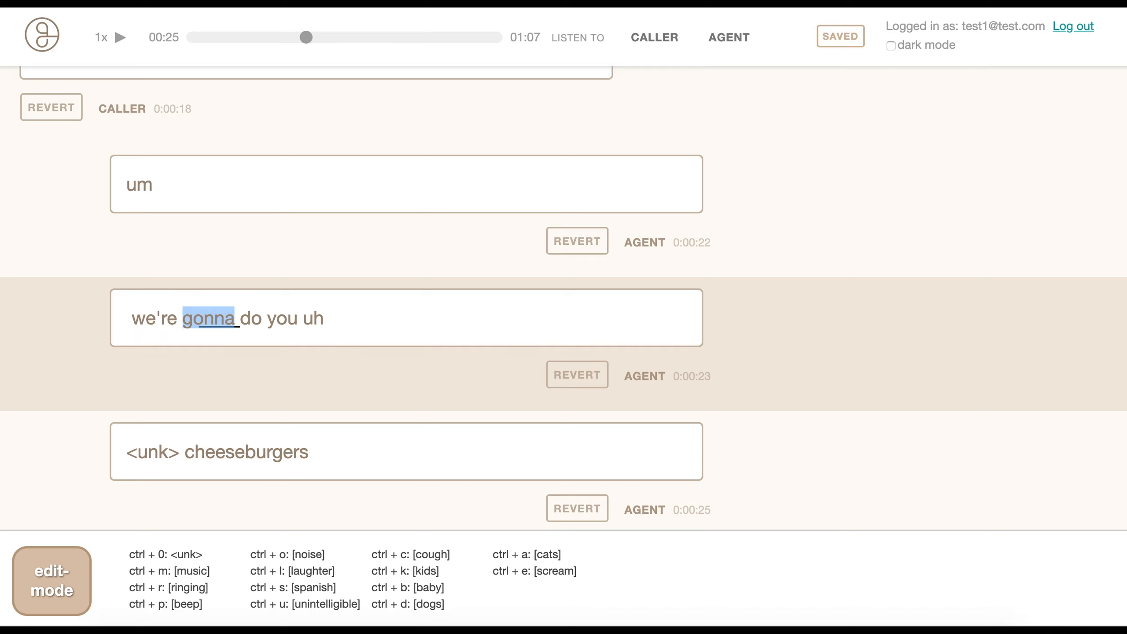
Replace "<unk>" with "two" before "cheeseburgers" in the agent's line at 0:00:25.
{"action": "key", "text": "Tab"}
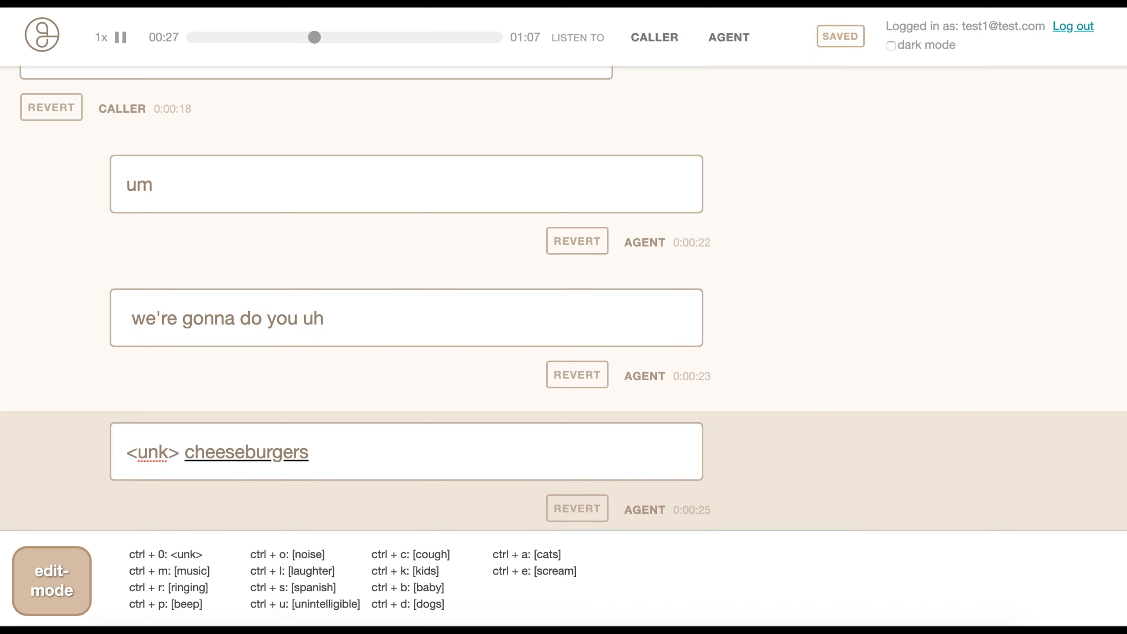
{"action": "key", "text": "Tab"}
{"action": "type", "text": "two"}
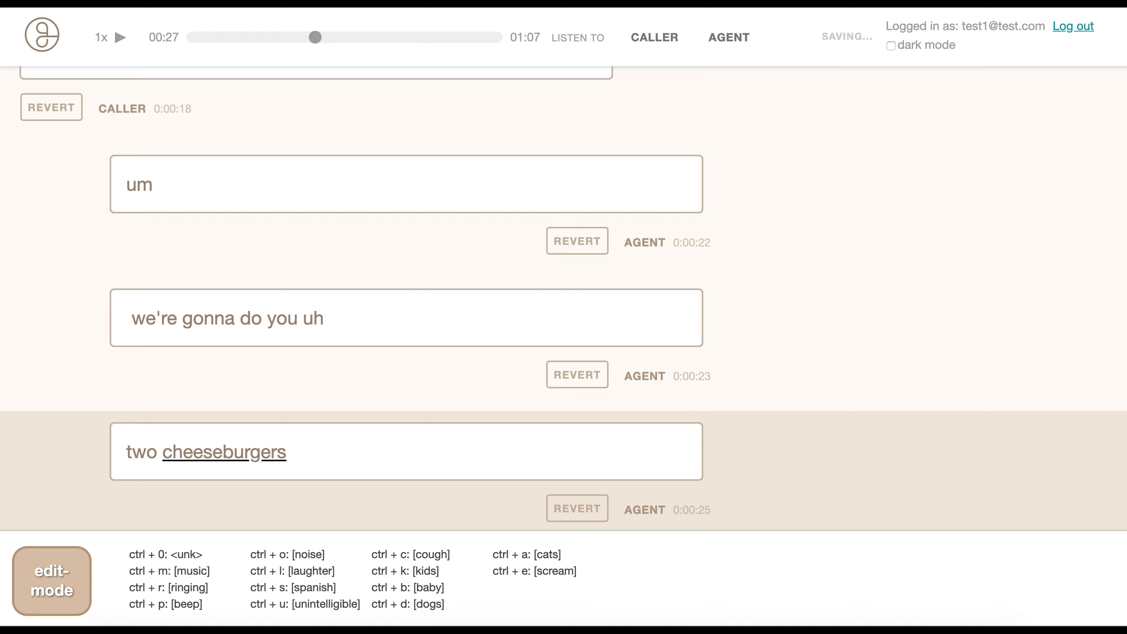
{"action": "key", "text": "Tab"}
{"action": "key", "text": "Tab"}
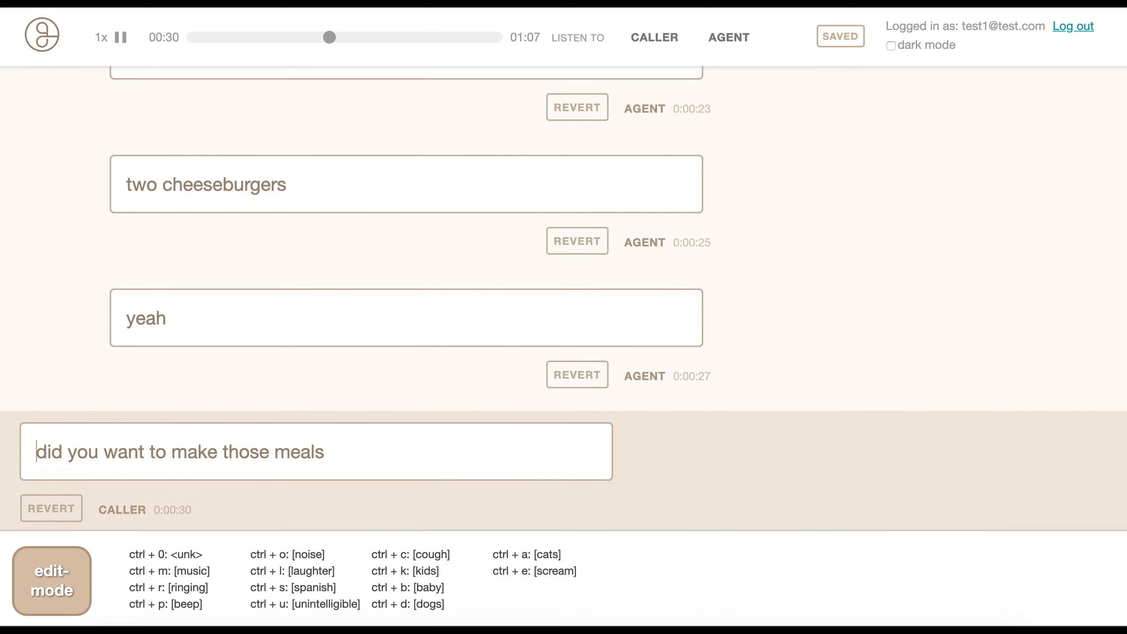
Clear the agent's "yeah" line at 0:00:27 and add "uh" to the agent's "no thanks" line at 0:00:33.
{"action": "key", "text": "shift+Tab"}
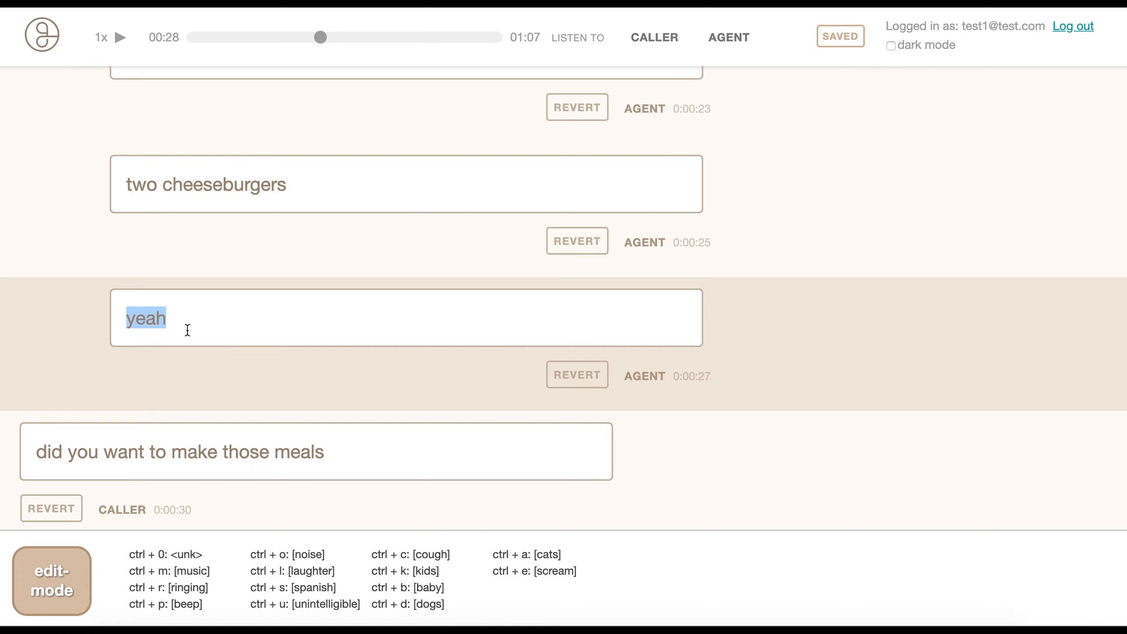
{"action": "key", "text": "BackSpace"}
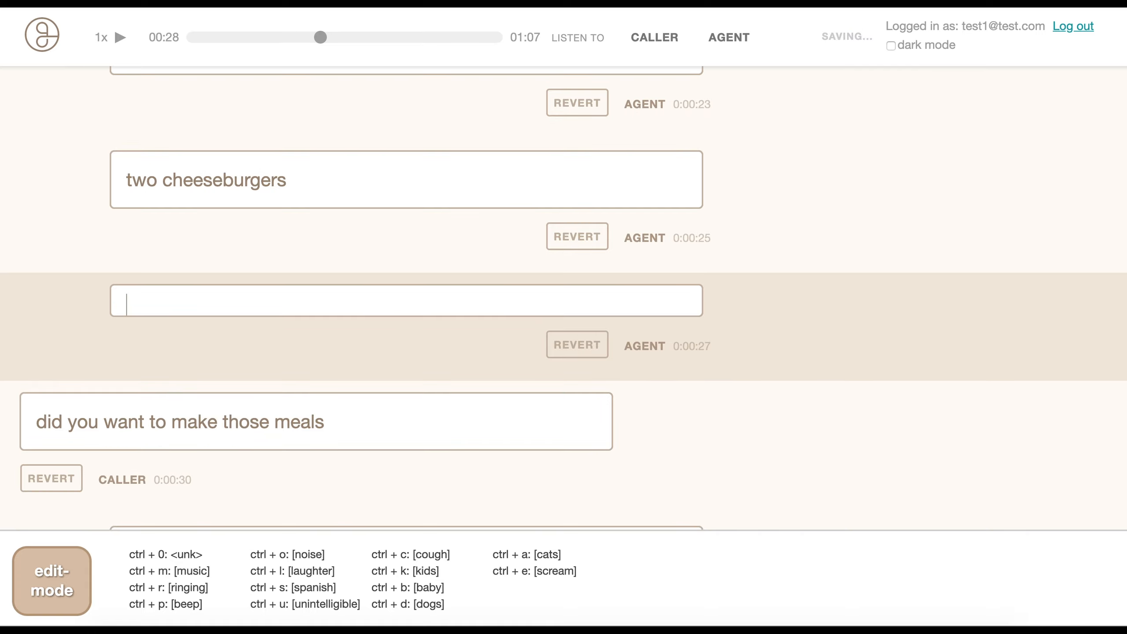
{"action": "key", "text": "Tab"}
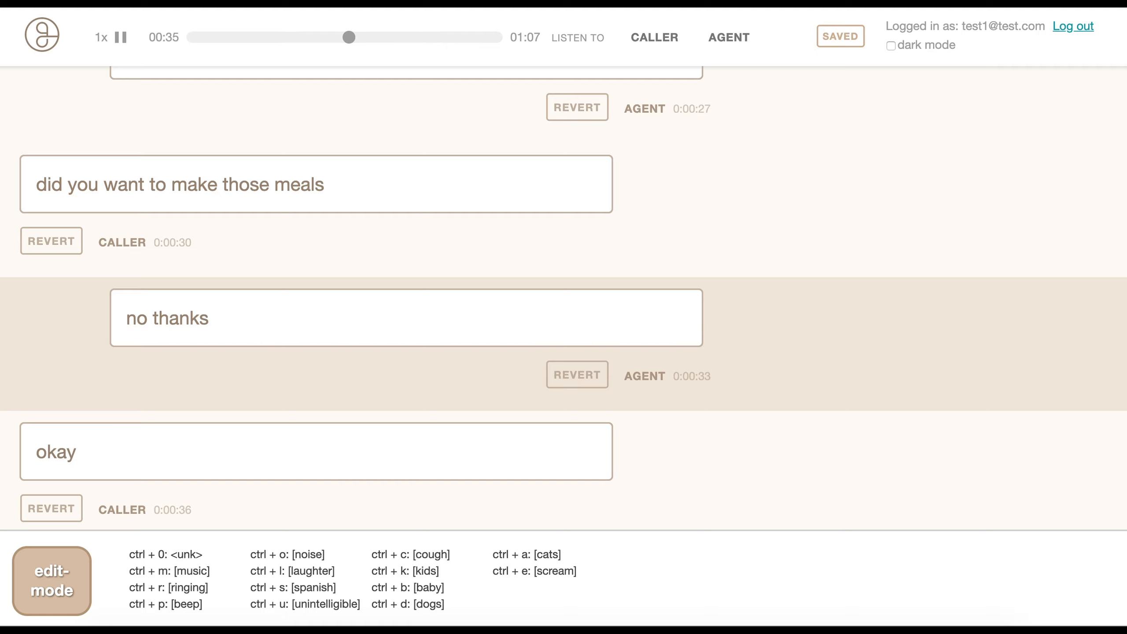
{"action": "type", "text": "uh"}
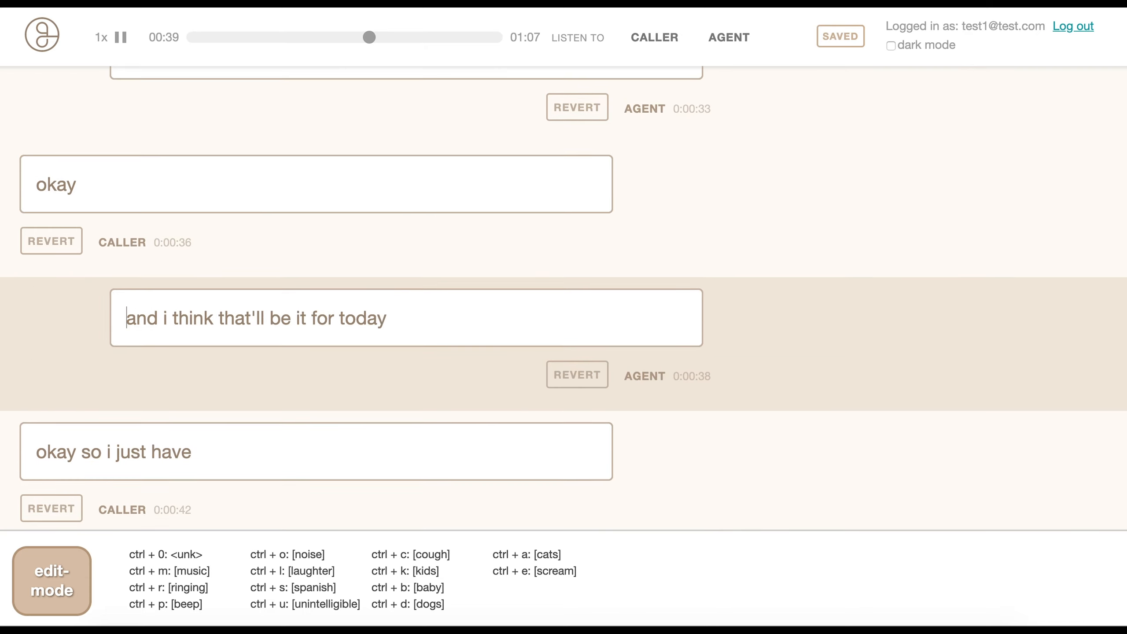
Insert "um" before "i think" in the agent's line "and i think that'll be it for today" at 0:00:38 and check the following words.
{"action": "key", "text": "shift+Tab"}
{"action": "key", "text": "Tab"}
{"action": "key", "text": "shift+alt+Right"}
{"action": "key", "text": "shift+alt+Right"}
{"action": "type", "text": "um i"}
{"action": "key", "text": "shift+alt+Right"}
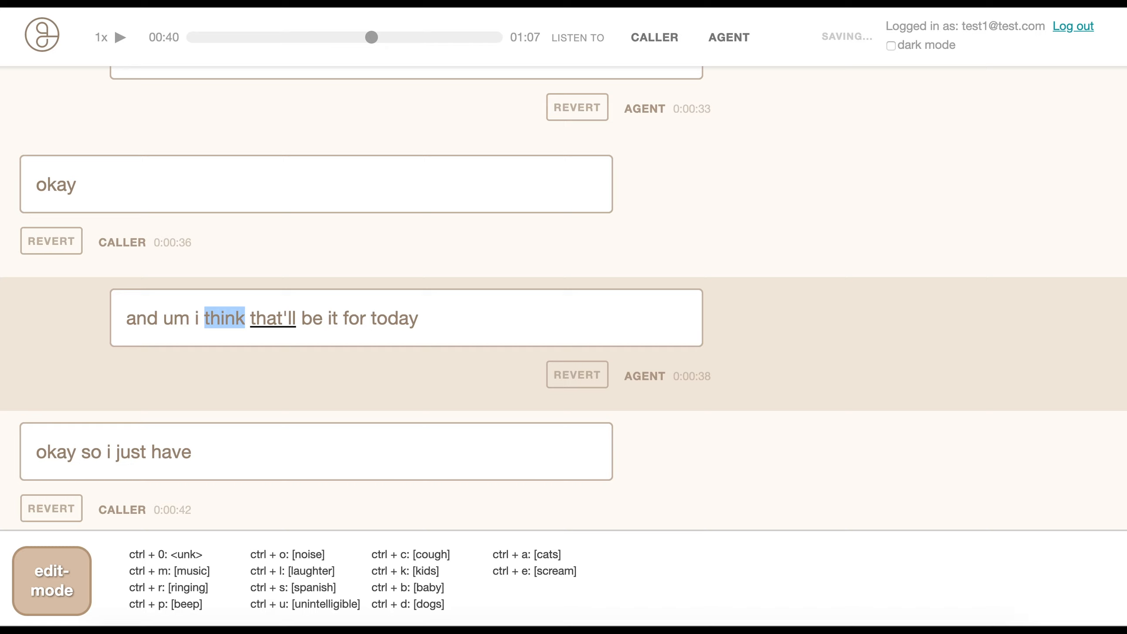
{"action": "key", "text": "shift+alt+Right"}
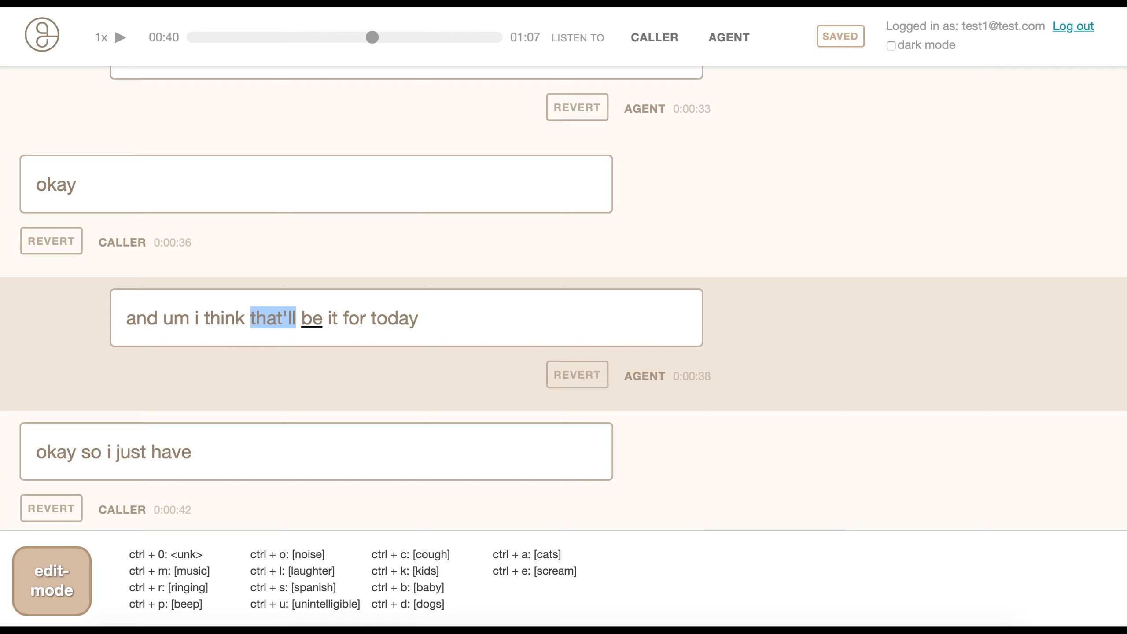
Check the remaining words of the agent's line at 0:00:38 and the lines that follow against the audio.
{"action": "key", "text": "shift+alt+Right"}
{"action": "key", "text": "shift+alt+Right"}
{"action": "key", "text": "shift+alt+Right"}
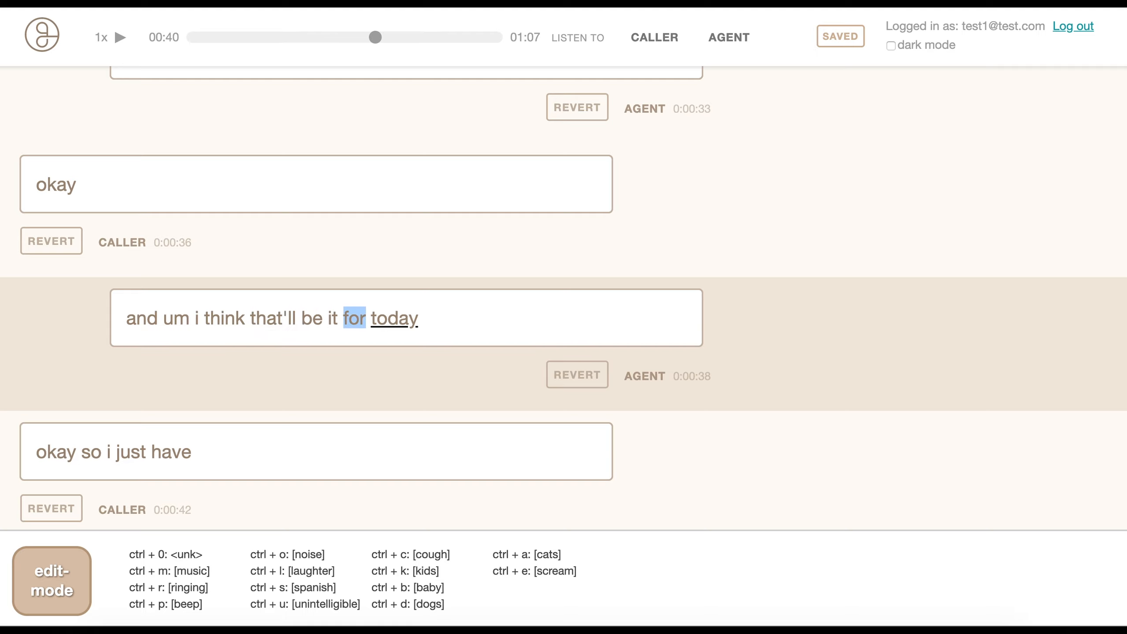
{"action": "key", "text": "shift+alt+Right"}
{"action": "key", "text": "Tab"}
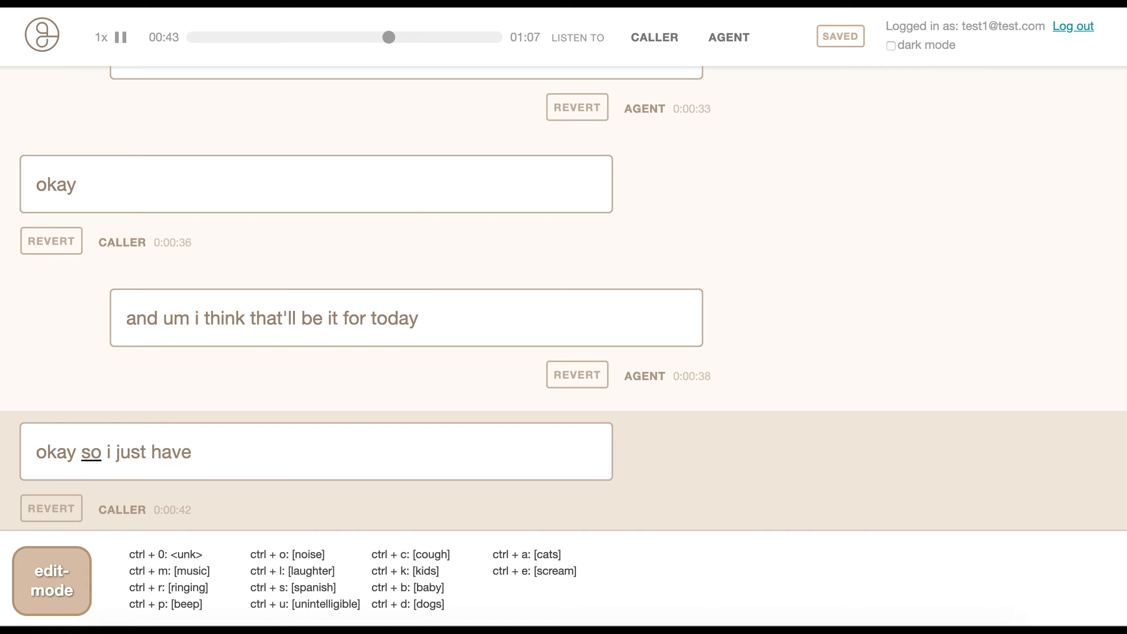
{"action": "key", "text": "shift+alt+Right"}
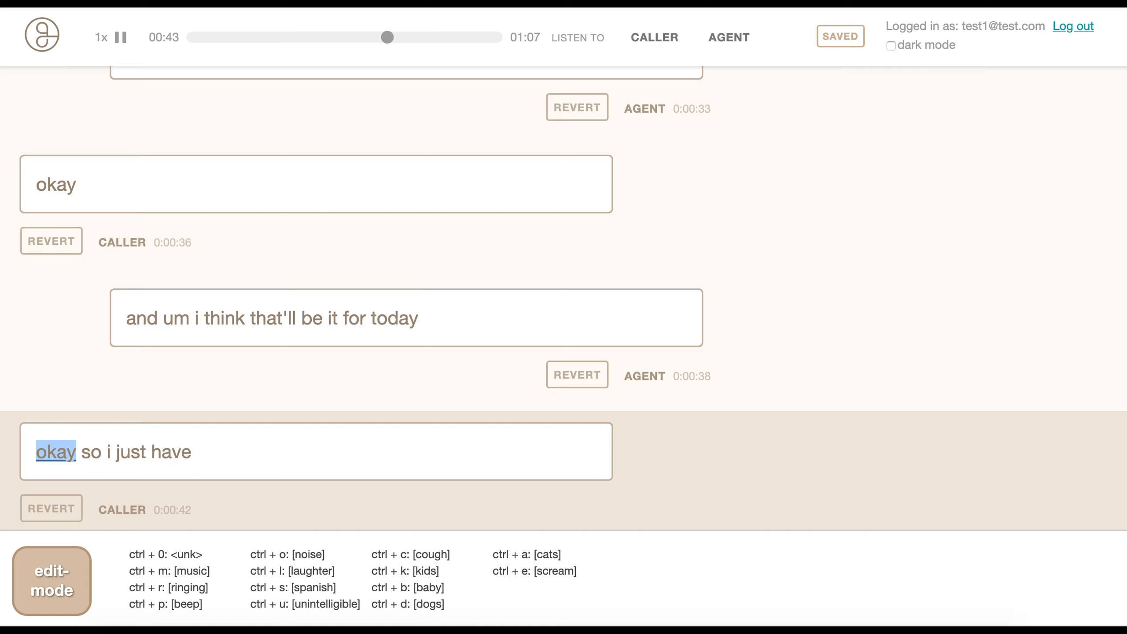
{"action": "key", "text": "Tab"}
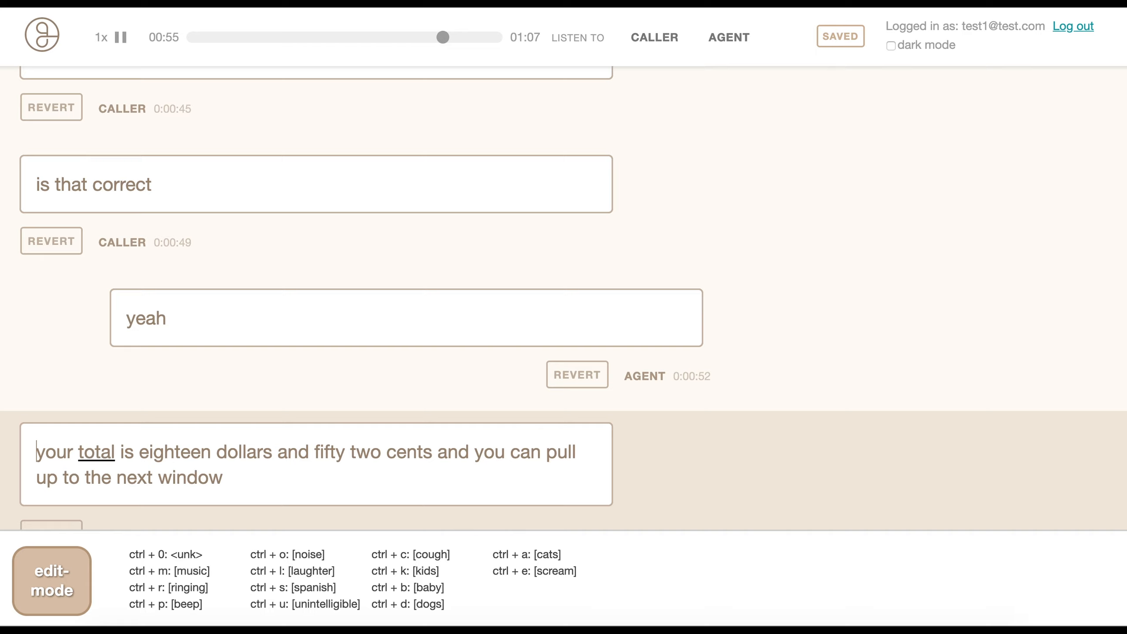
Insert "alright" before "your total" in the caller's line at 0:00:54 and check the rest of the line word by word.
{"action": "type", "text": "alright"}
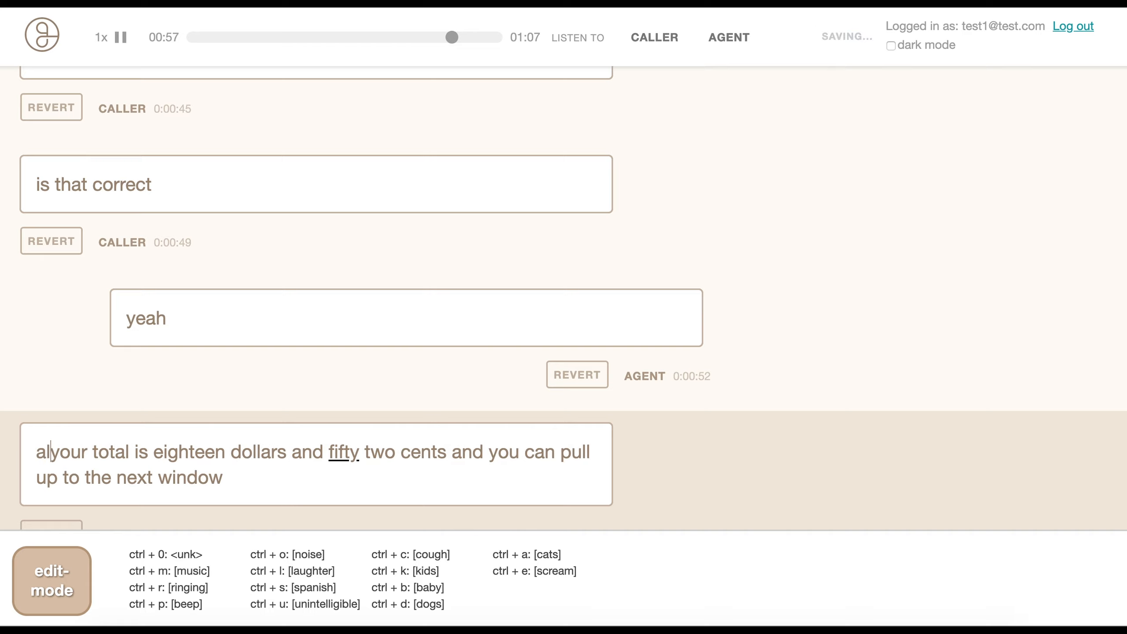
{"action": "key", "text": "Tab"}
{"action": "key", "text": "Tab"}
{"action": "key", "text": "Tab"}
{"action": "key", "text": "Tab"}
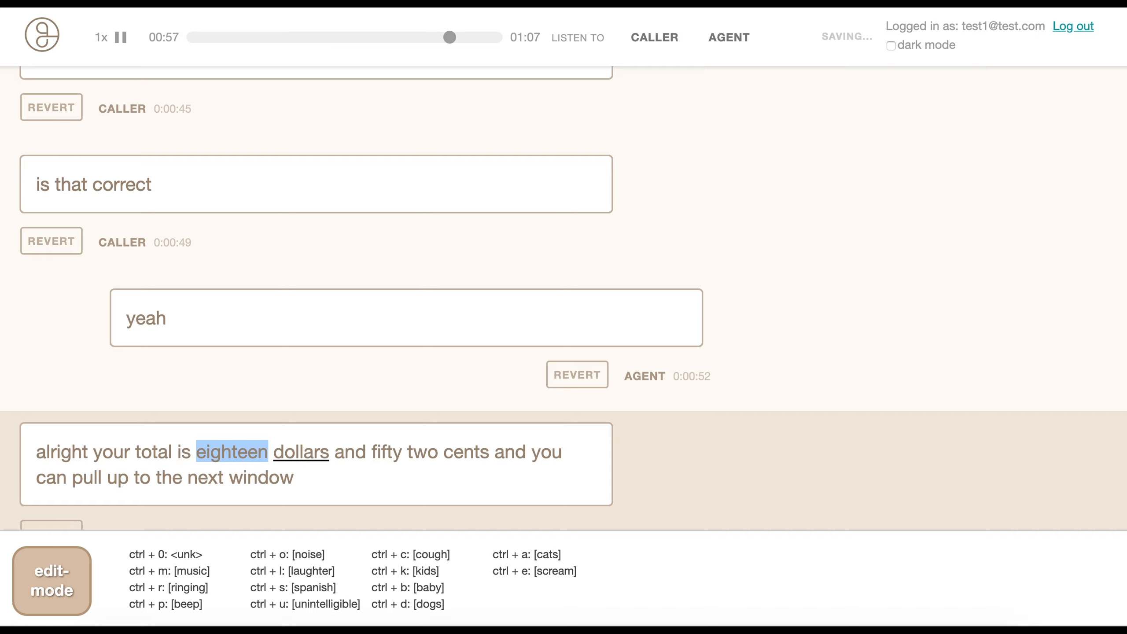
{"action": "key", "text": "Tab"}
{"action": "key", "text": "Tab"}
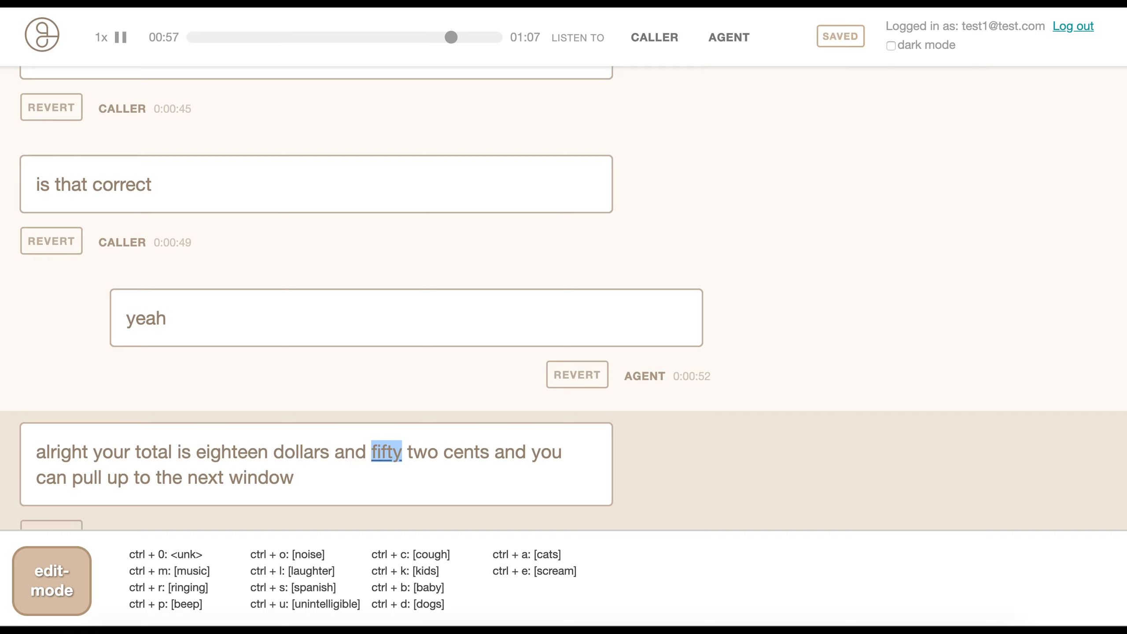
{"action": "key", "text": "space"}
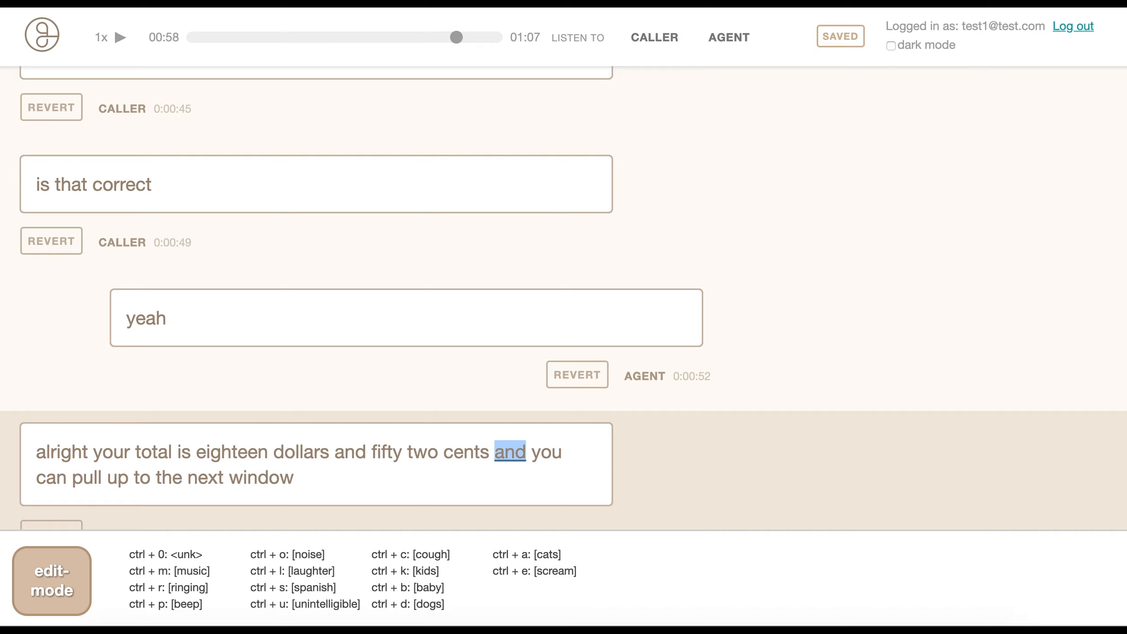
{"action": "key", "text": "Tab"}
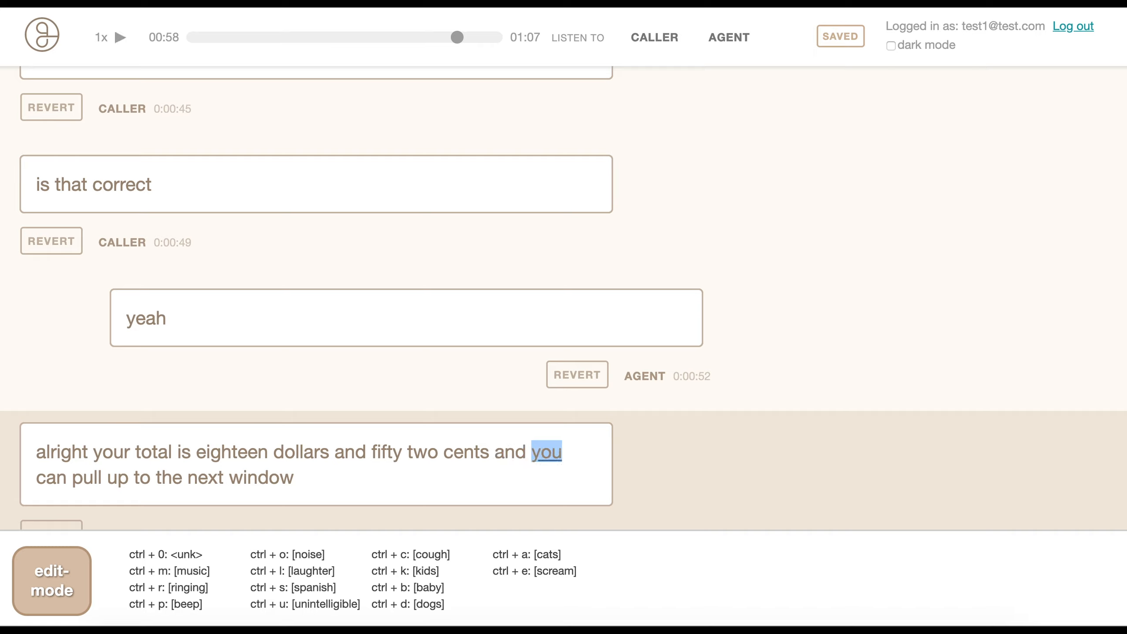
{"action": "key", "text": "Tab"}
{"action": "key", "text": "space"}
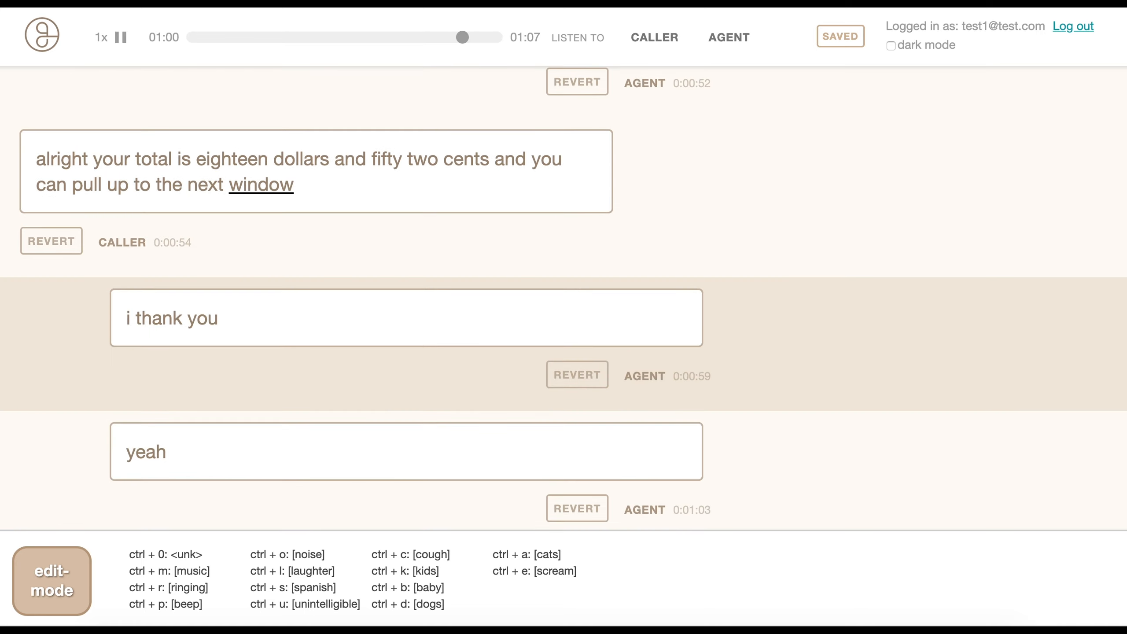
Replace "i" with "uh" in the agent's line at 0:00:59 and "yeah" with the [unintelligible] tag at 0:01:03.
{"action": "key", "text": "Delete"}
{"action": "type", "text": "uh"}
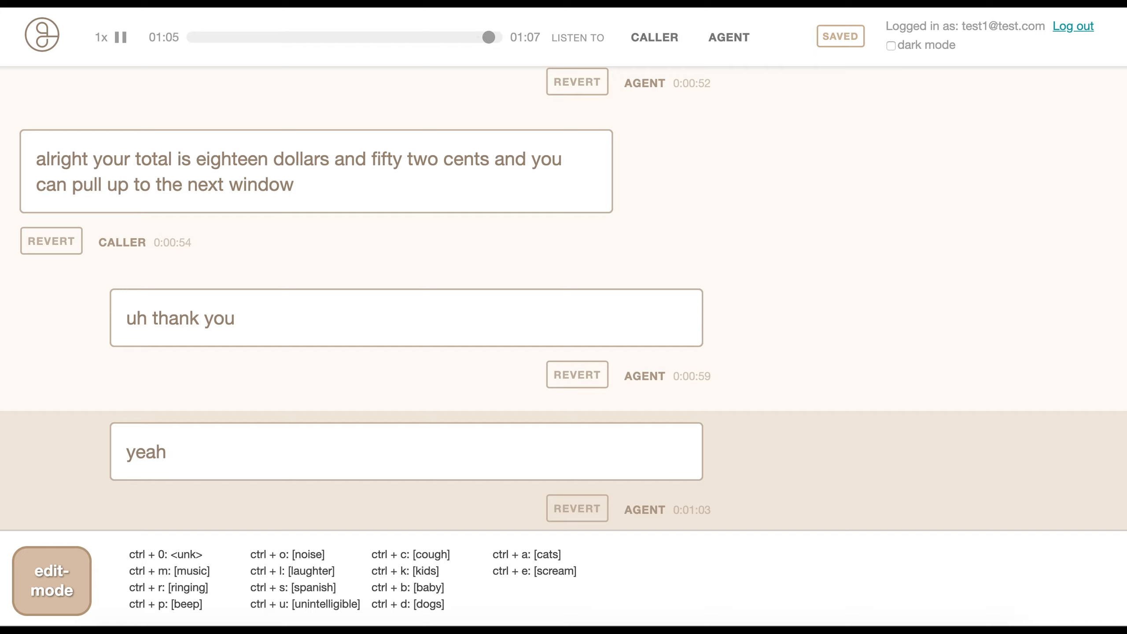
{"action": "left_click", "coordinate": [153, 452]}
{"action": "double_click", "coordinate": [153, 453]}
{"action": "key", "text": "ctrl+u"}
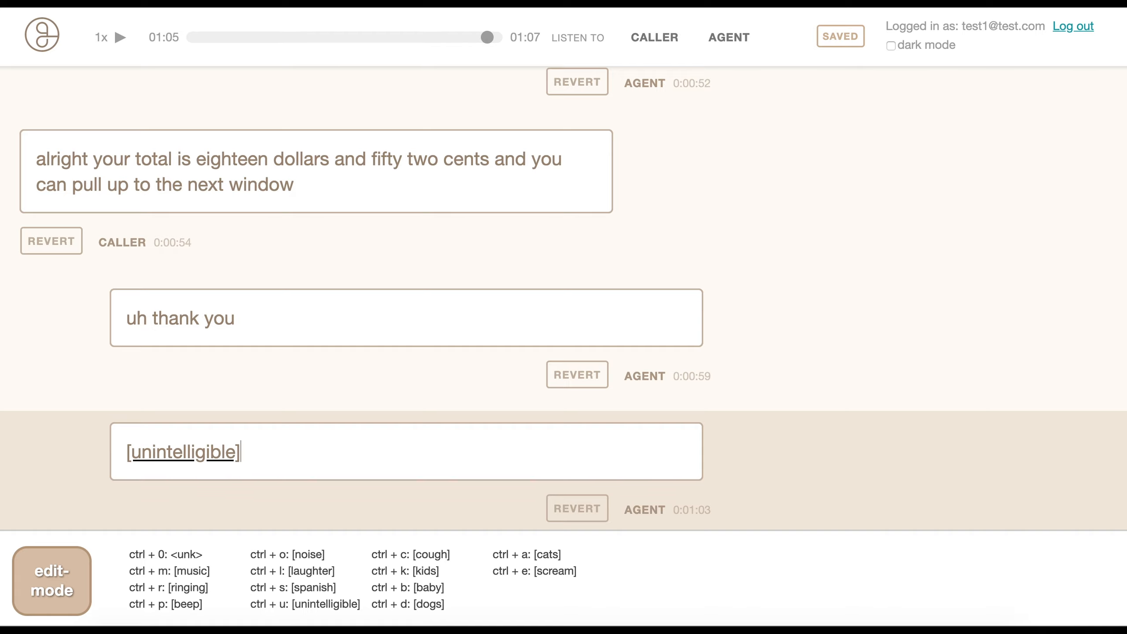
Submit the corrected transcript.
{"action": "scroll", "coordinate": [246, 486], "scroll_direction": "down", "scroll_amount": 4}
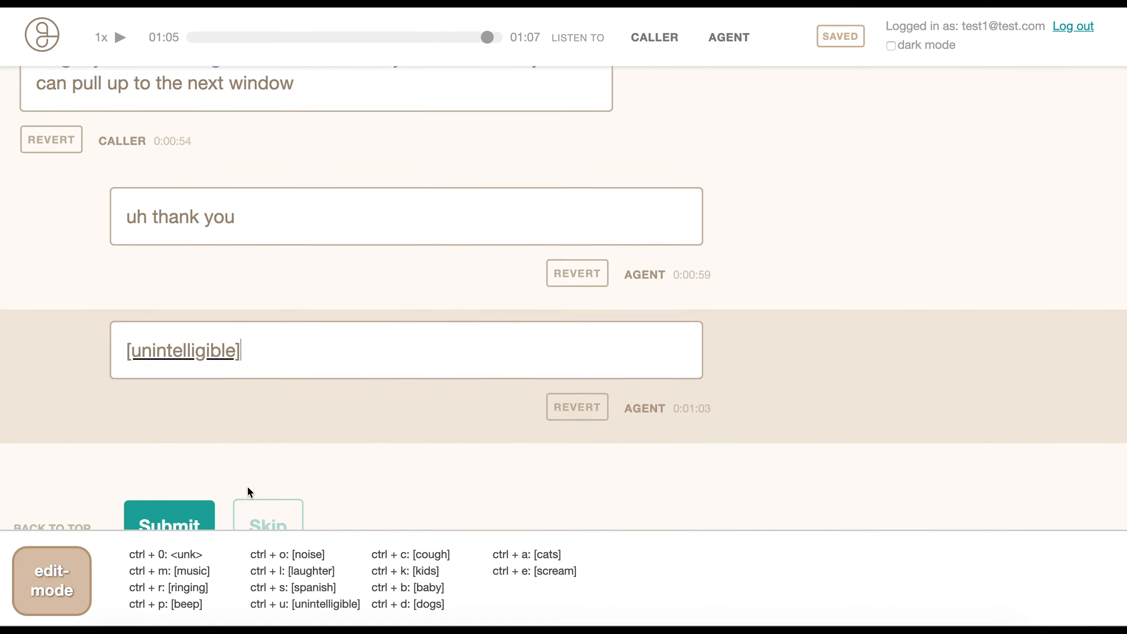
{"action": "scroll", "coordinate": [181, 398], "scroll_direction": "down", "scroll_amount": 2}
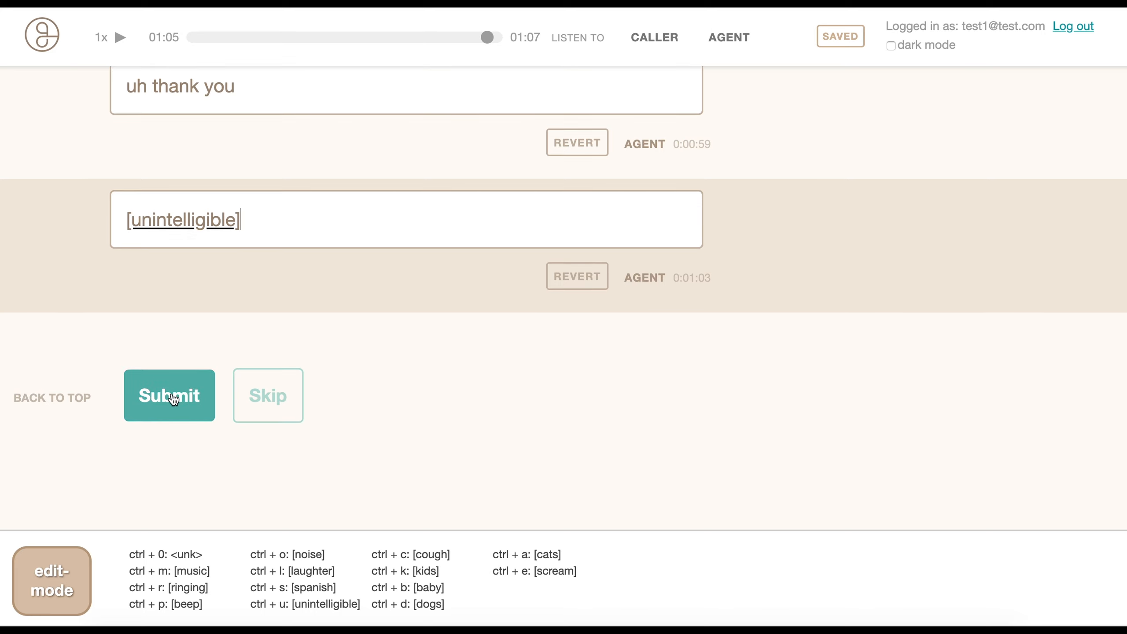
{"action": "left_click", "coordinate": [174, 397]}
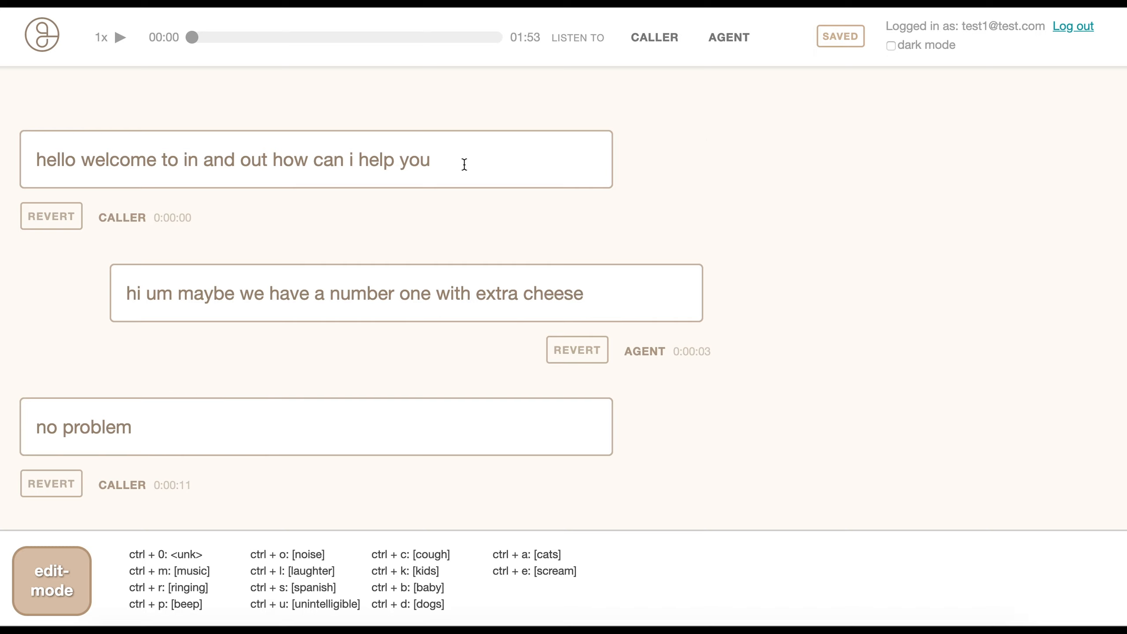
Delete "welcome" from the caller's opening line at 0:00:00 in the new transcript and retype it before "to".
{"action": "left_click", "coordinate": [47, 159]}
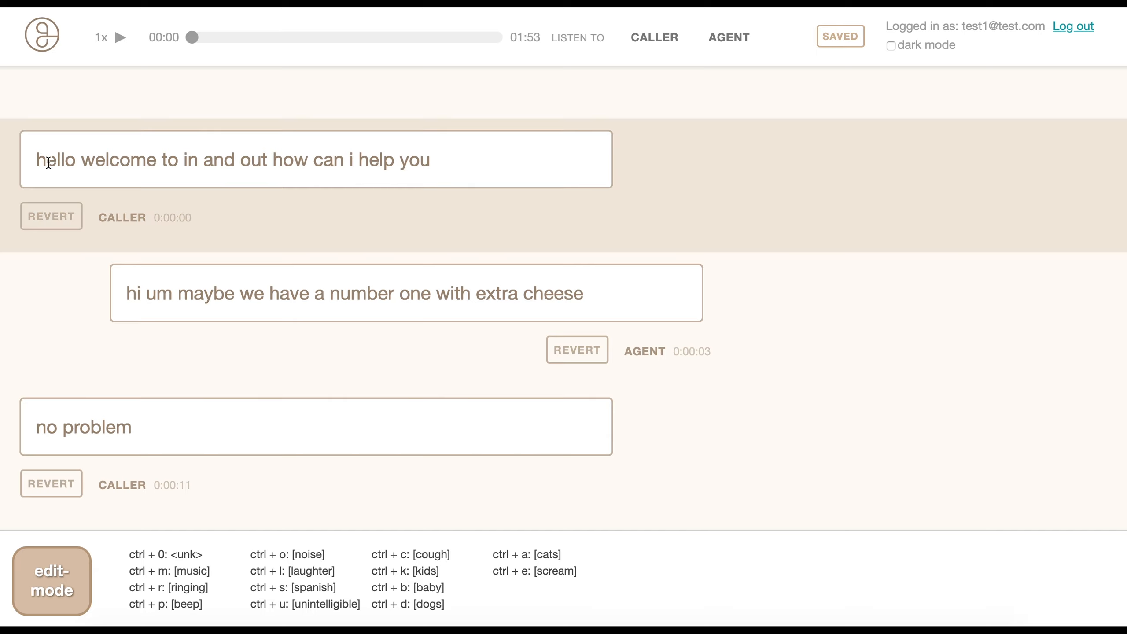
{"action": "key", "text": "Tab"}
{"action": "key", "text": "Tab"}
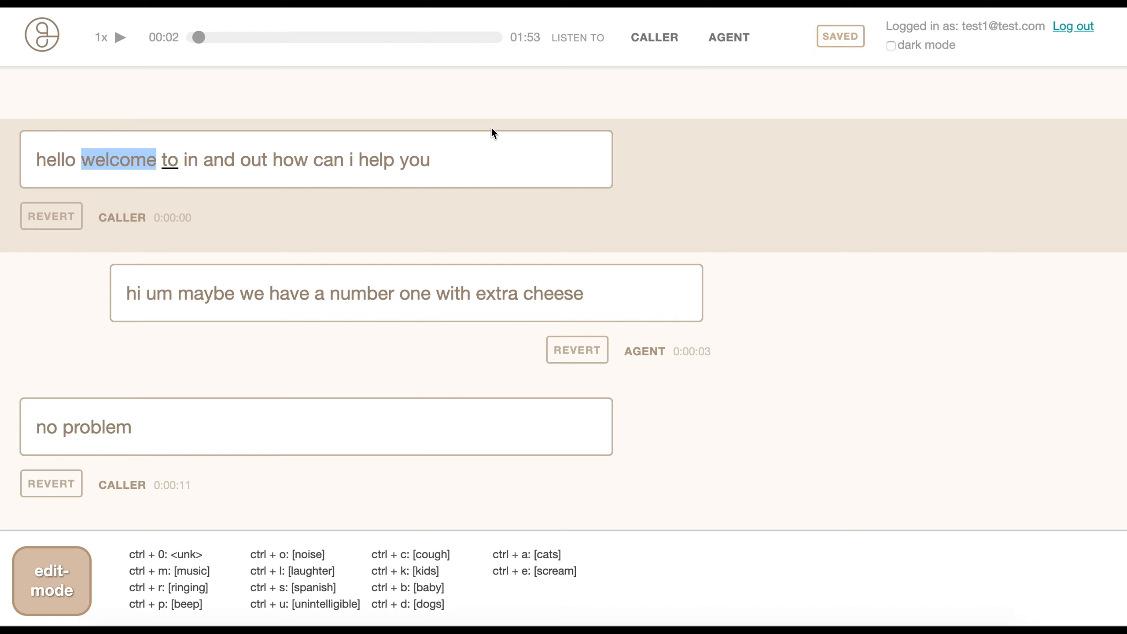
{"action": "double_click", "coordinate": [105, 165]}
{"action": "key", "text": "BackSpace"}
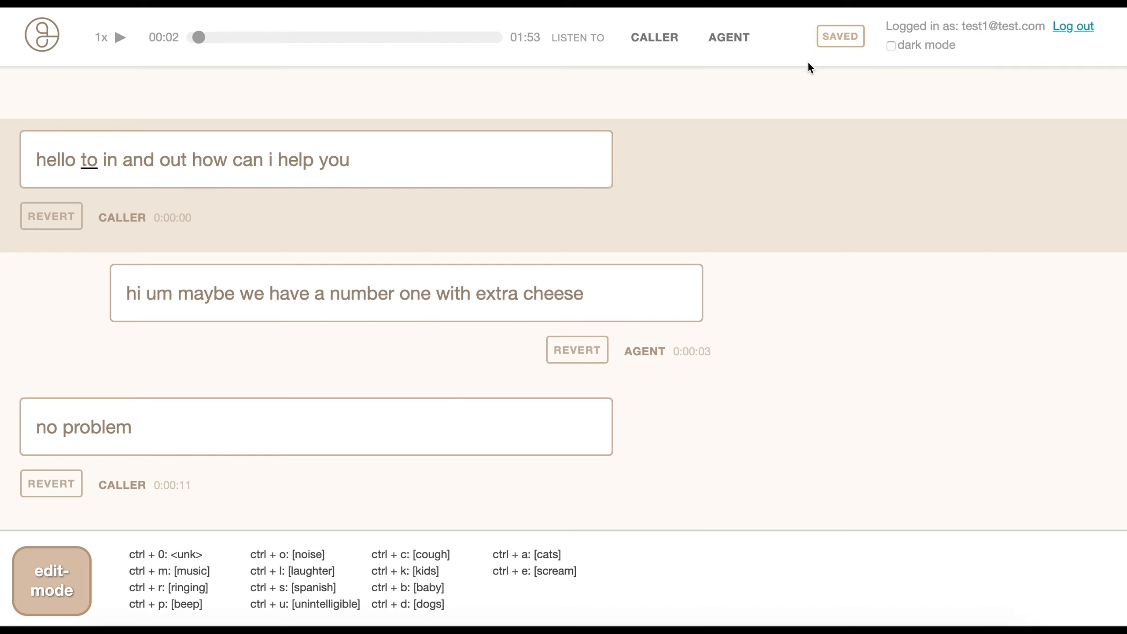
{"action": "type", "text": "we"}
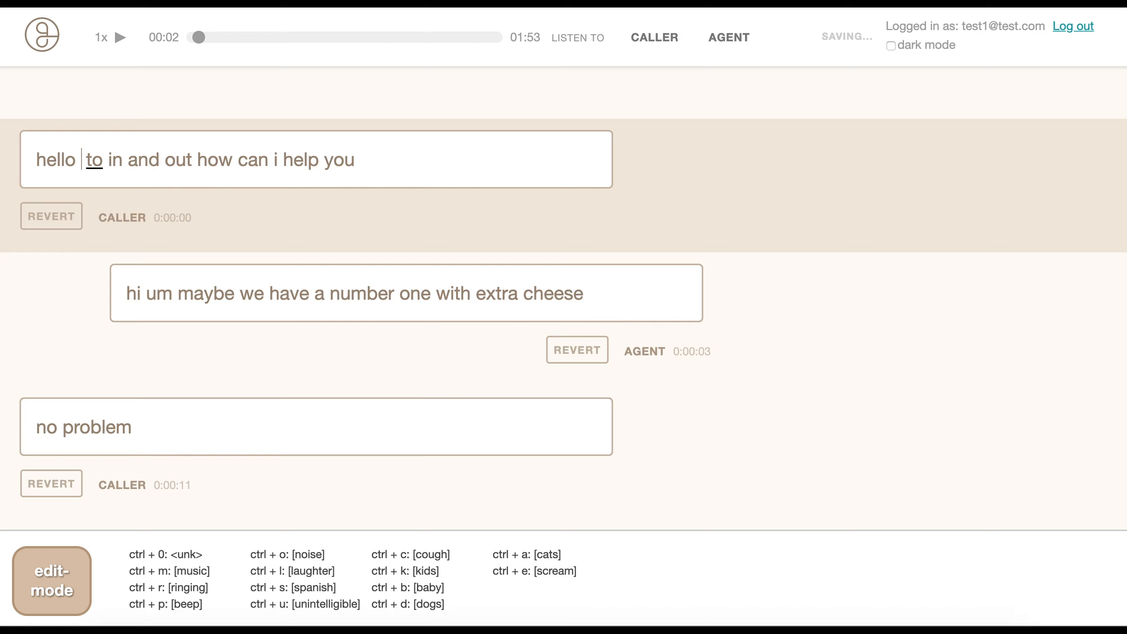
{"action": "type", "text": "lcom"}
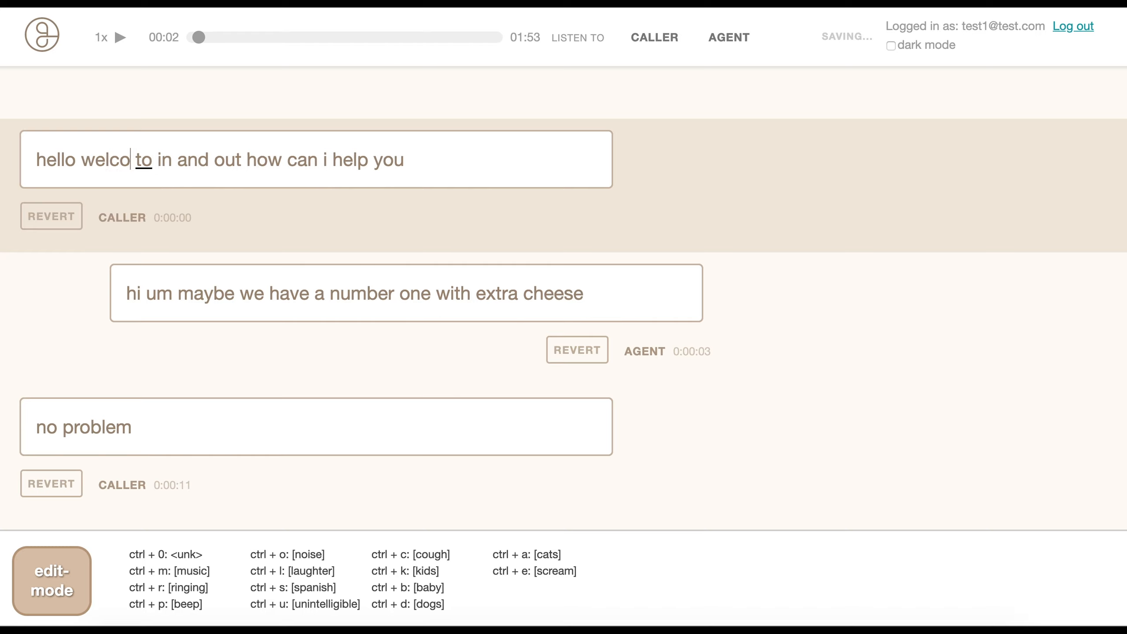
{"action": "key", "text": "Tab"}
{"action": "key", "text": "shift+Tab"}
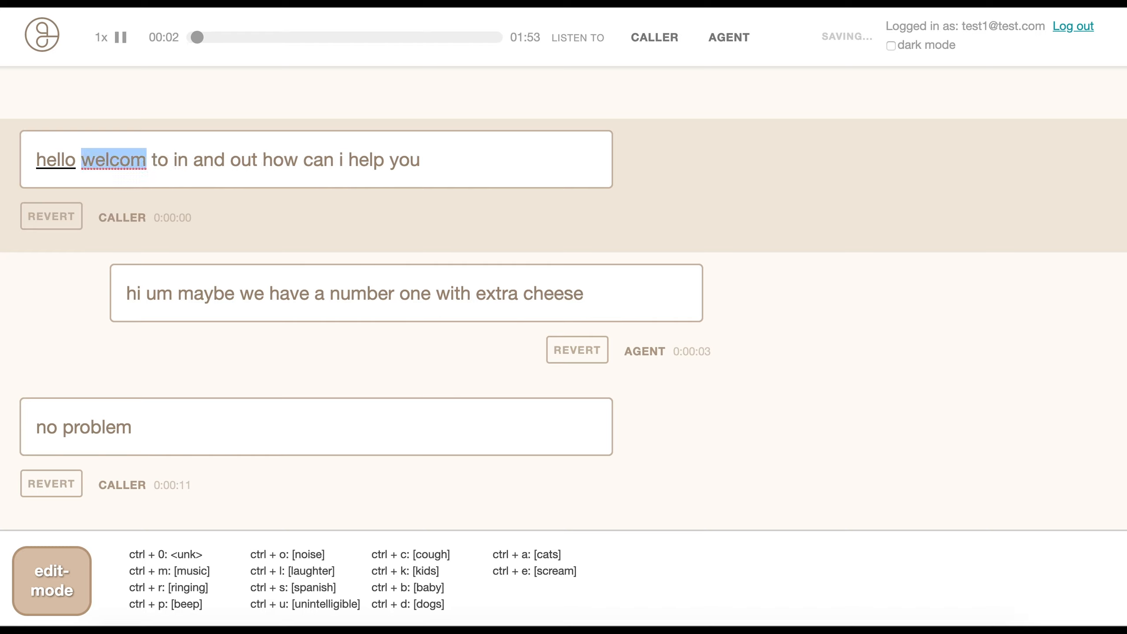
{"action": "type", "text": "welcome"}
{"action": "key", "text": "Tab"}
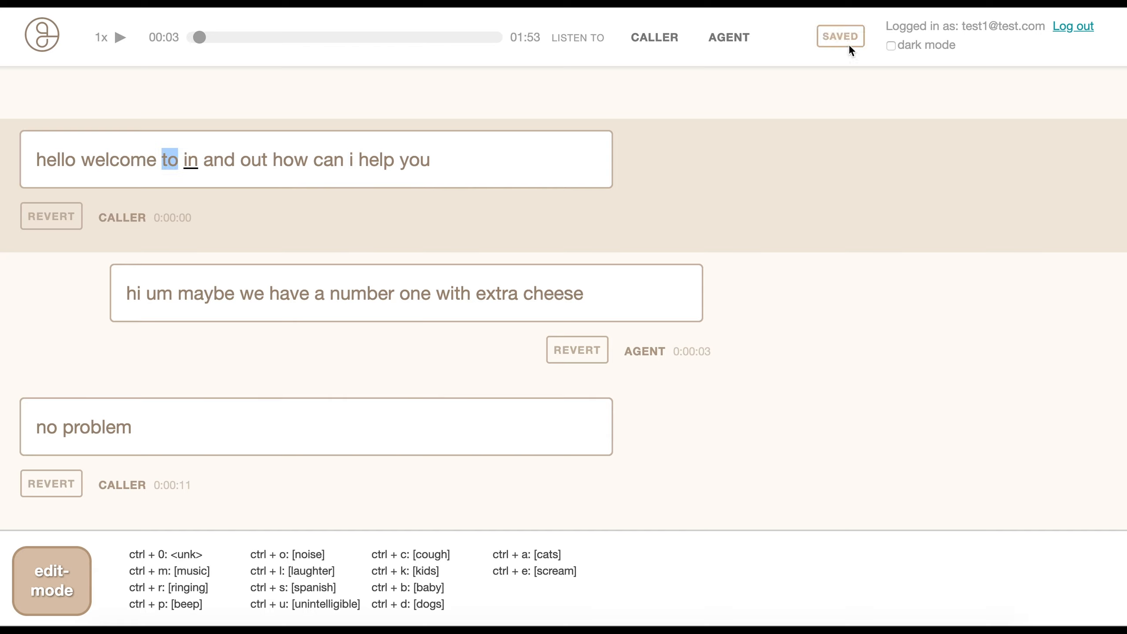
Turn on dark mode and place the text cursor at the end of the caller's "no problem" line at 0:00:11.
{"action": "left_click", "coordinate": [891, 46]}
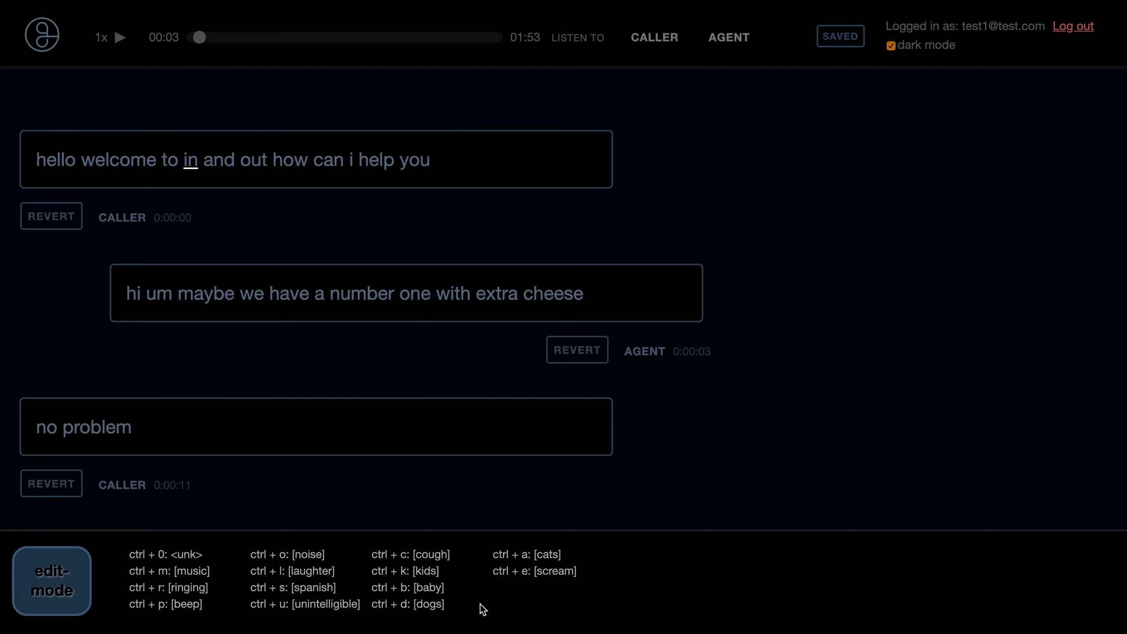
{"action": "left_click", "coordinate": [181, 433]}
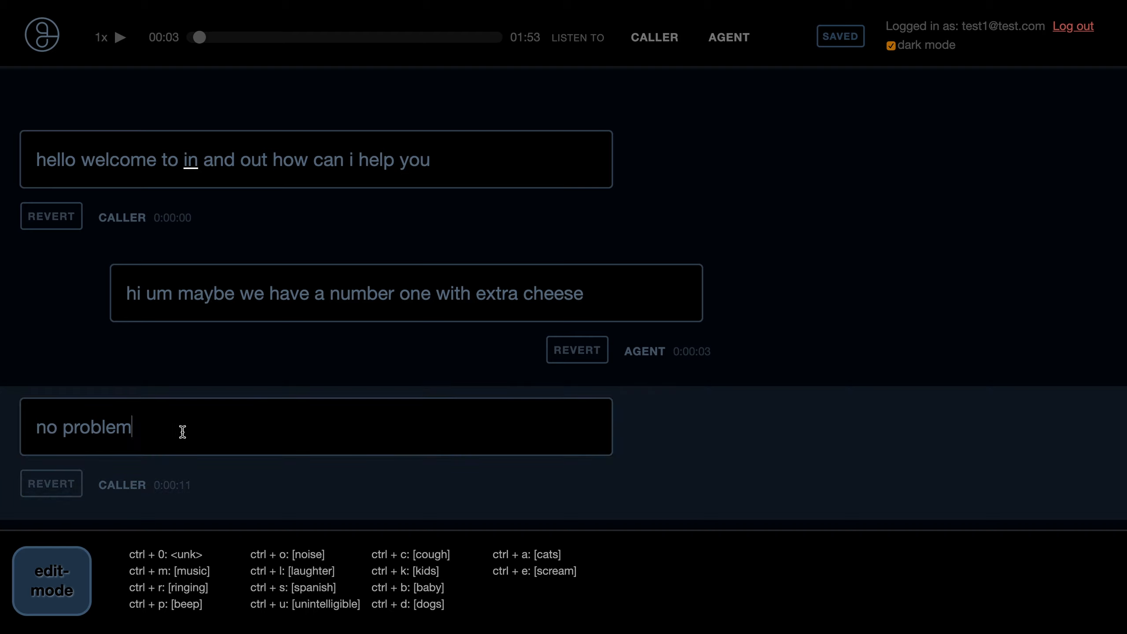